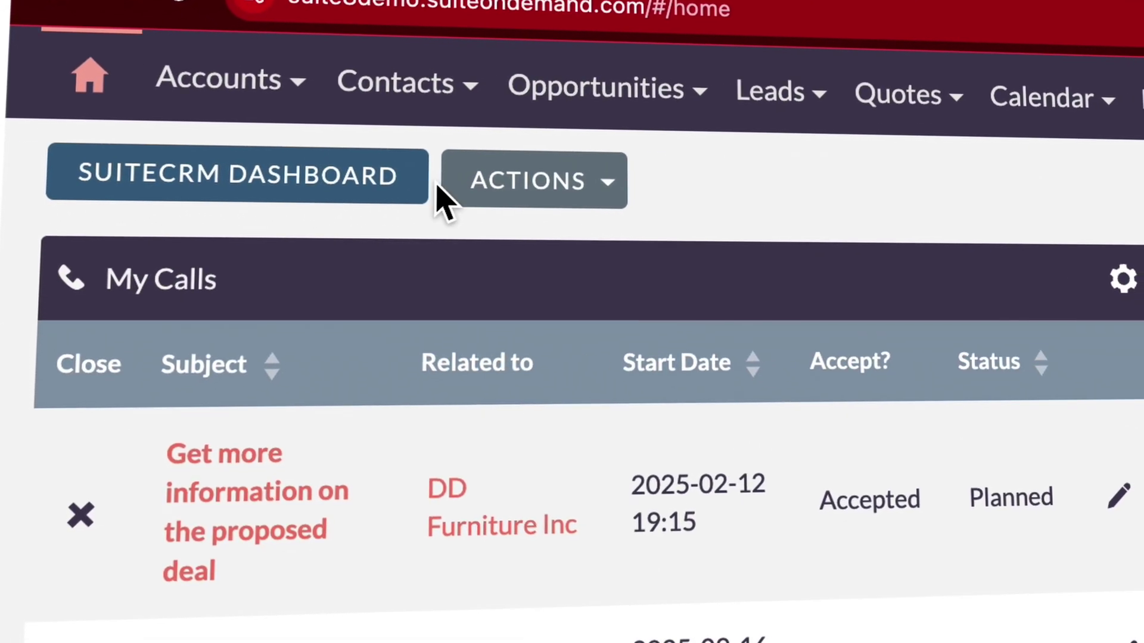
Step: Log in to SuiteCRM with the account username and password to reach the home dashboard
{"action": "left_click", "coordinate": [587, 197]}
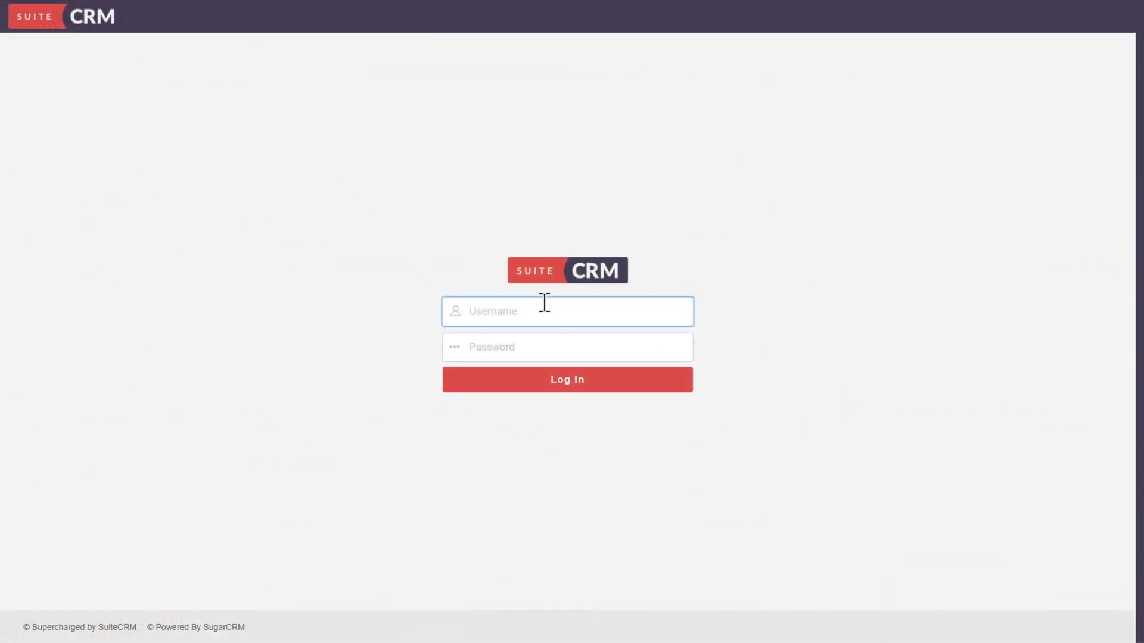
{"action": "type", "text": "will"}
{"action": "key", "text": "Tab"}
{"action": "type", "text": "will"}
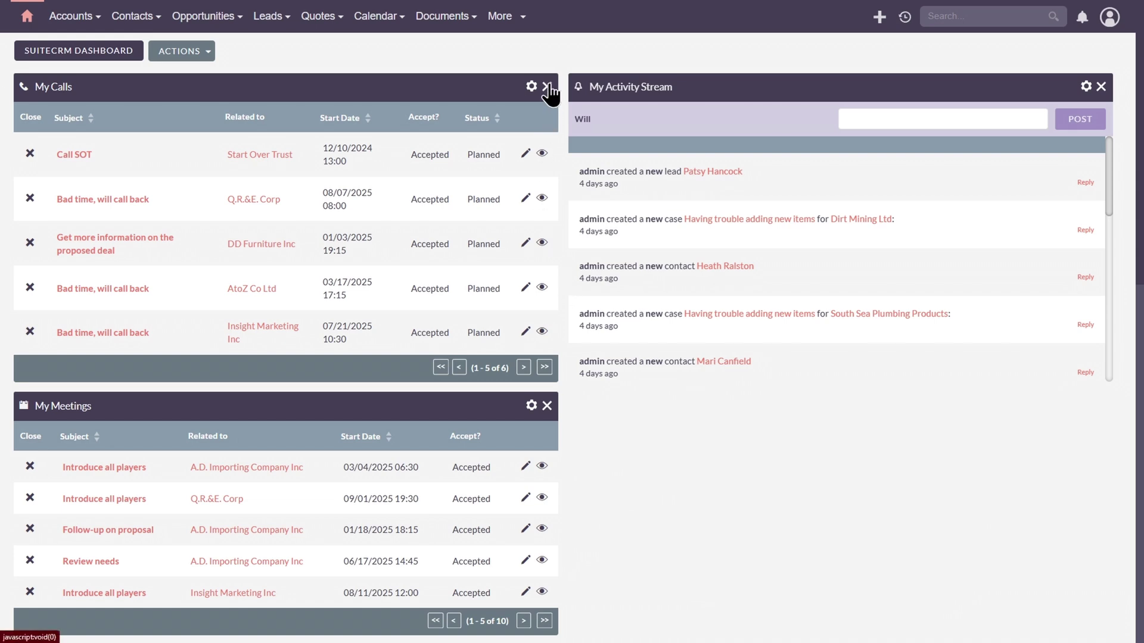
Step: Remove the My Activity Stream, My Top Open Opportunities, My Accounts and My Leads dashlets, confirming each
{"action": "left_click", "coordinate": [1101, 88]}
{"action": "left_click", "coordinate": [625, 62]}
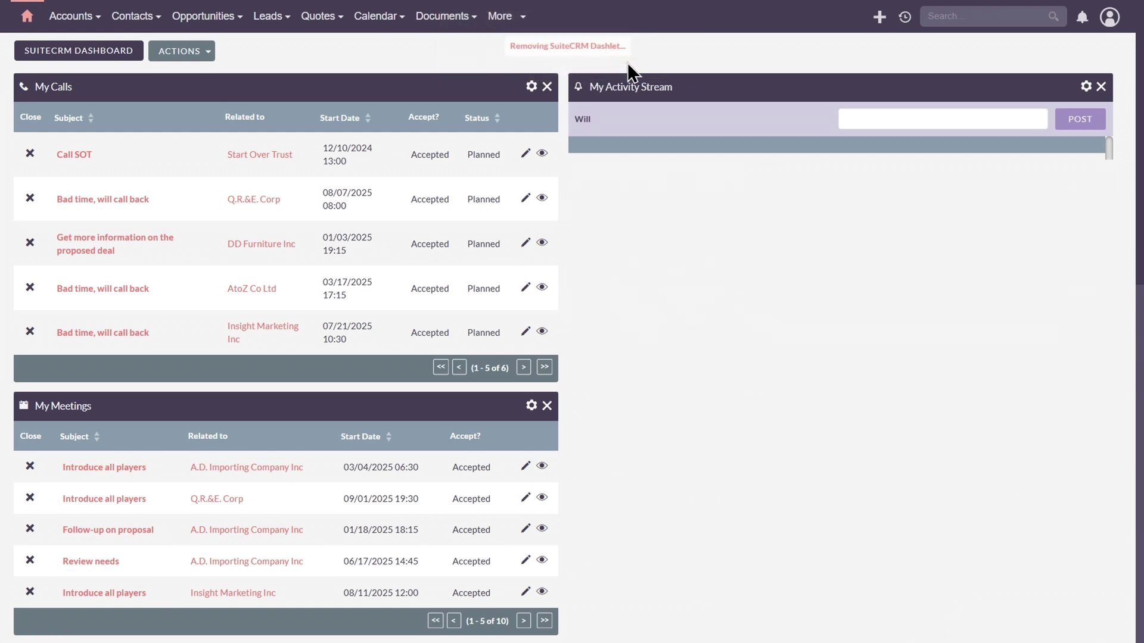
{"action": "scroll", "coordinate": [243, 439], "scroll_direction": "down", "scroll_amount": 6}
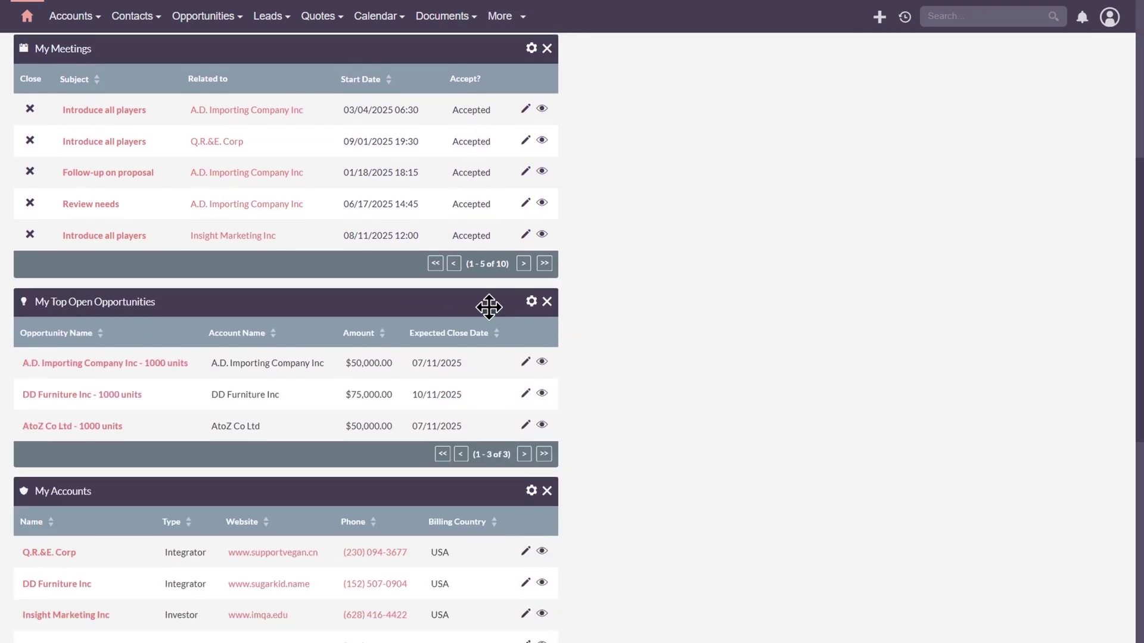
{"action": "left_click", "coordinate": [547, 302]}
{"action": "left_click", "coordinate": [606, 59]}
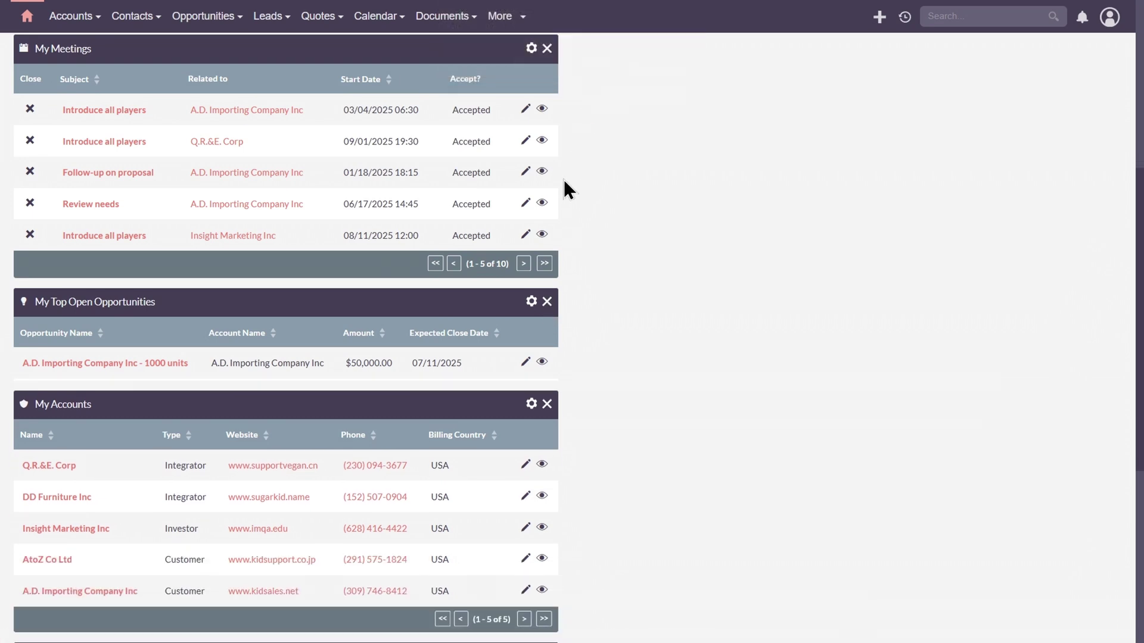
{"action": "left_click", "coordinate": [547, 302]}
{"action": "left_click", "coordinate": [622, 63]}
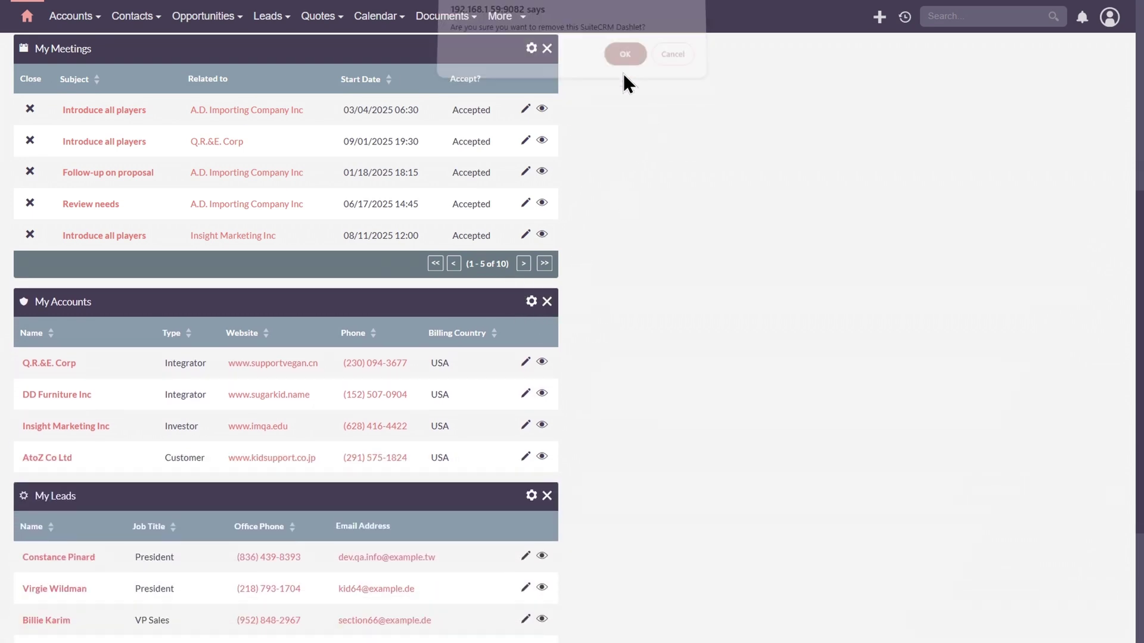
{"action": "left_click", "coordinate": [547, 302]}
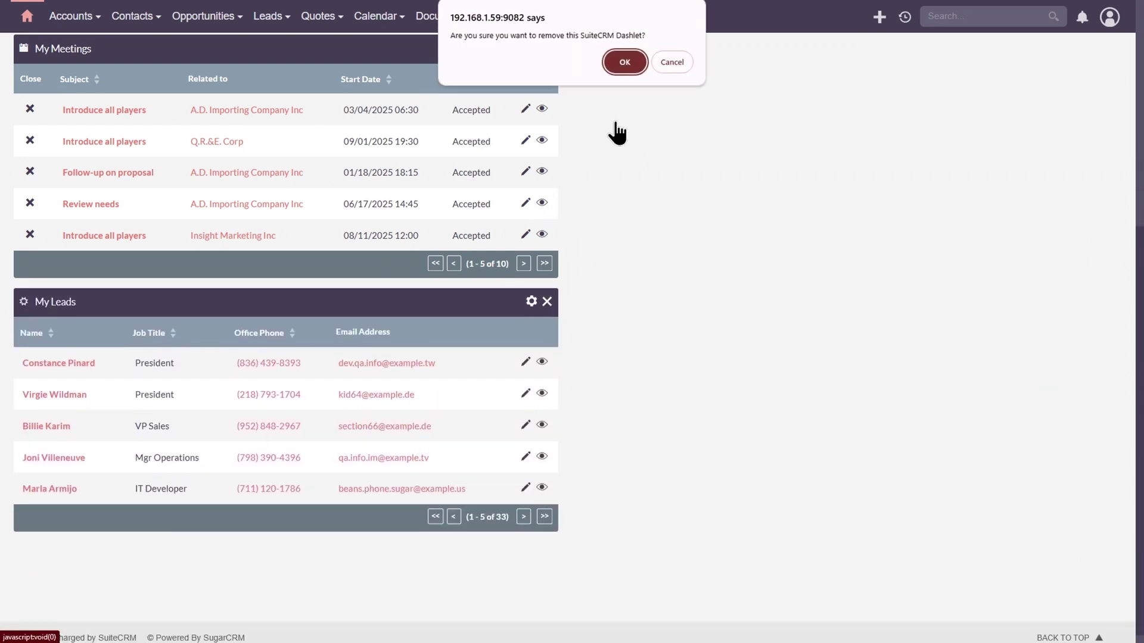
{"action": "left_click", "coordinate": [623, 58]}
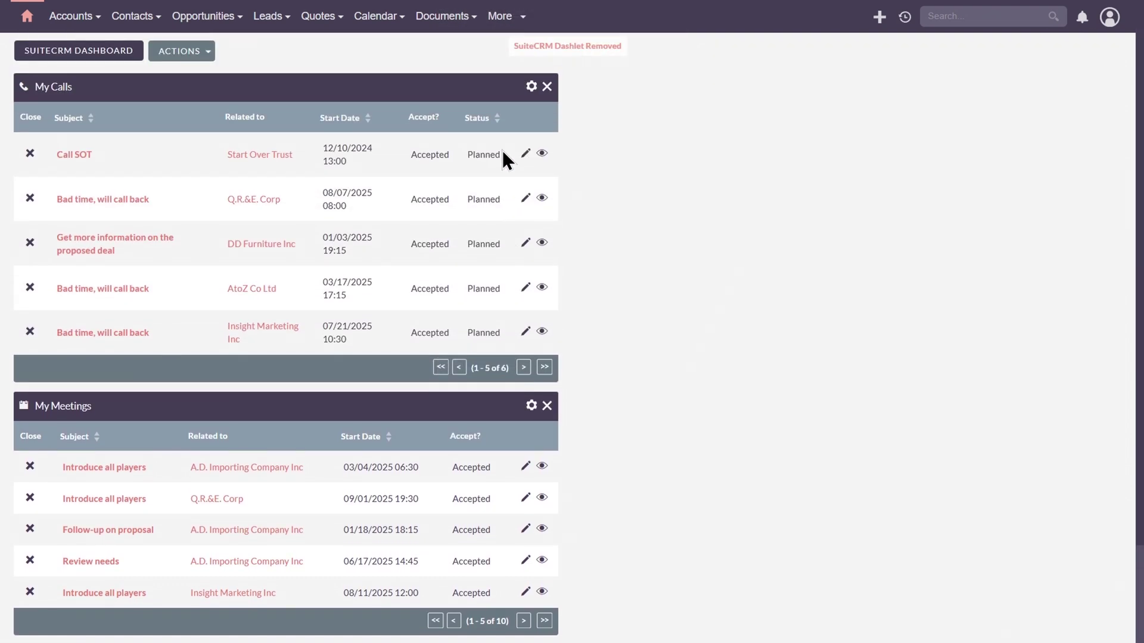
Step: Add the My Calendar dashlet and stack My Calls over My Meetings in the right column
{"action": "left_click", "coordinate": [203, 54]}
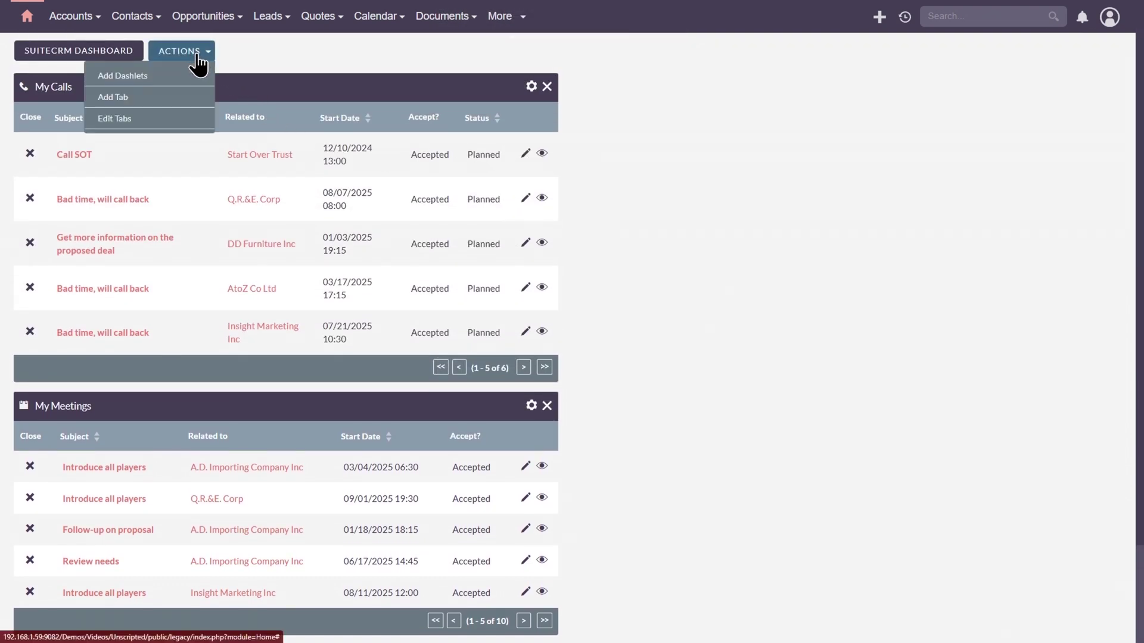
{"action": "left_click", "coordinate": [143, 75]}
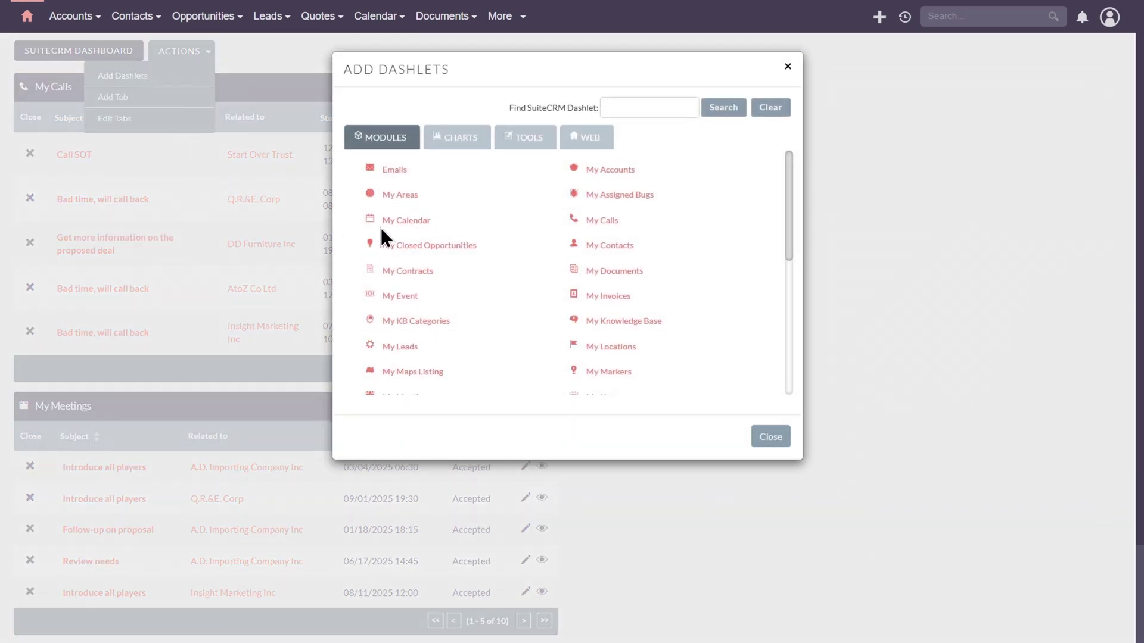
{"action": "left_click", "coordinate": [425, 230]}
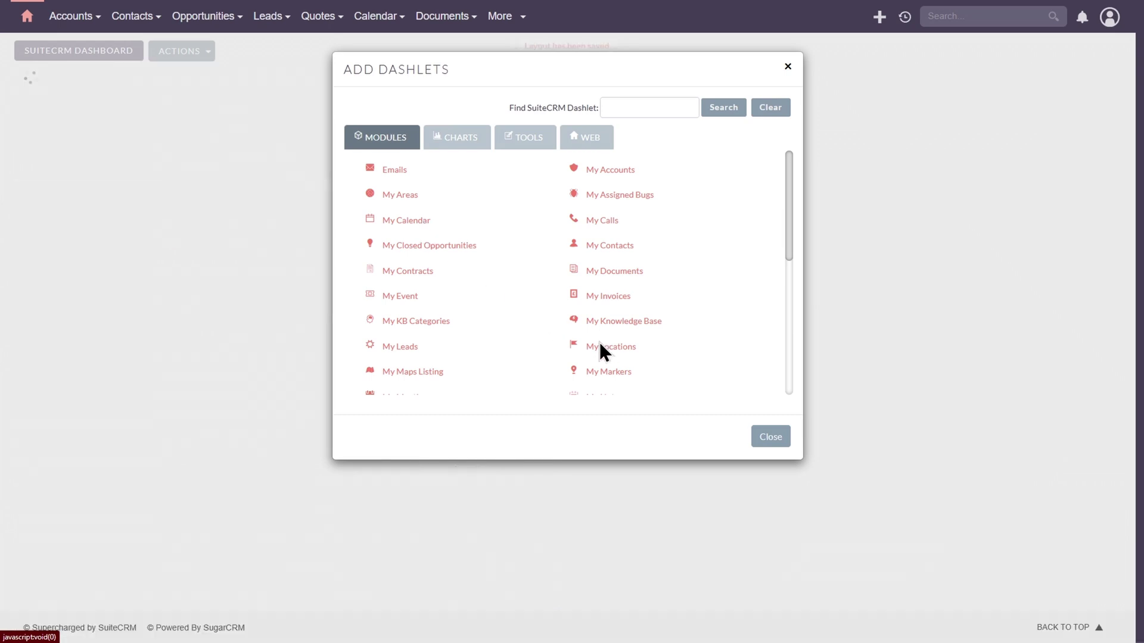
{"action": "left_click", "coordinate": [765, 440]}
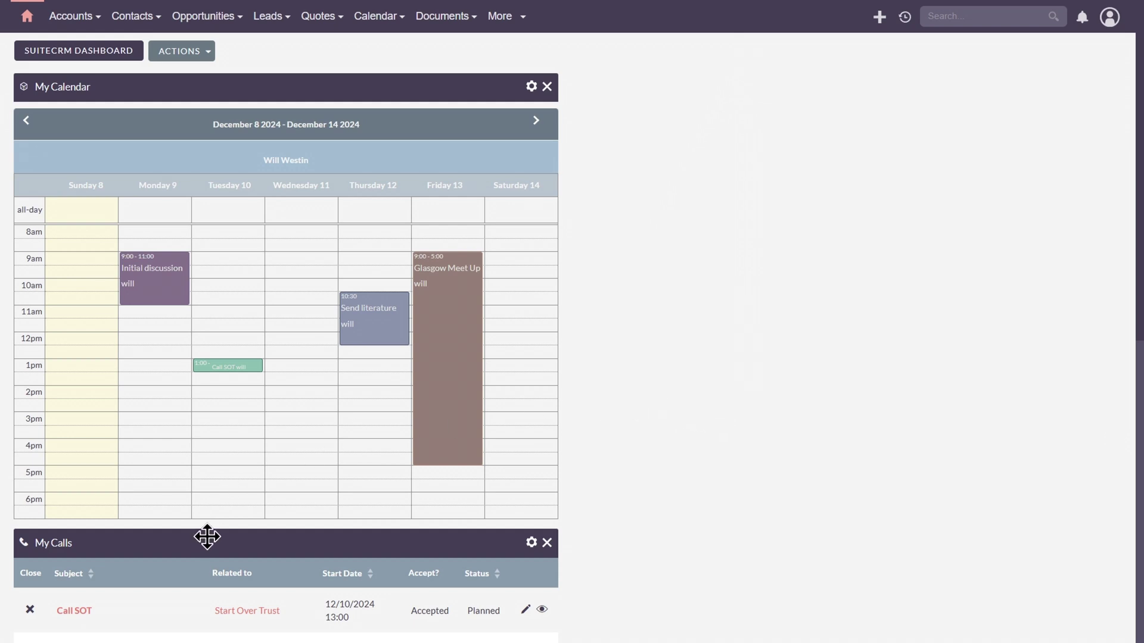
{"action": "left_click_drag", "start_coordinate": [211, 543], "coordinate": [955, 79]}
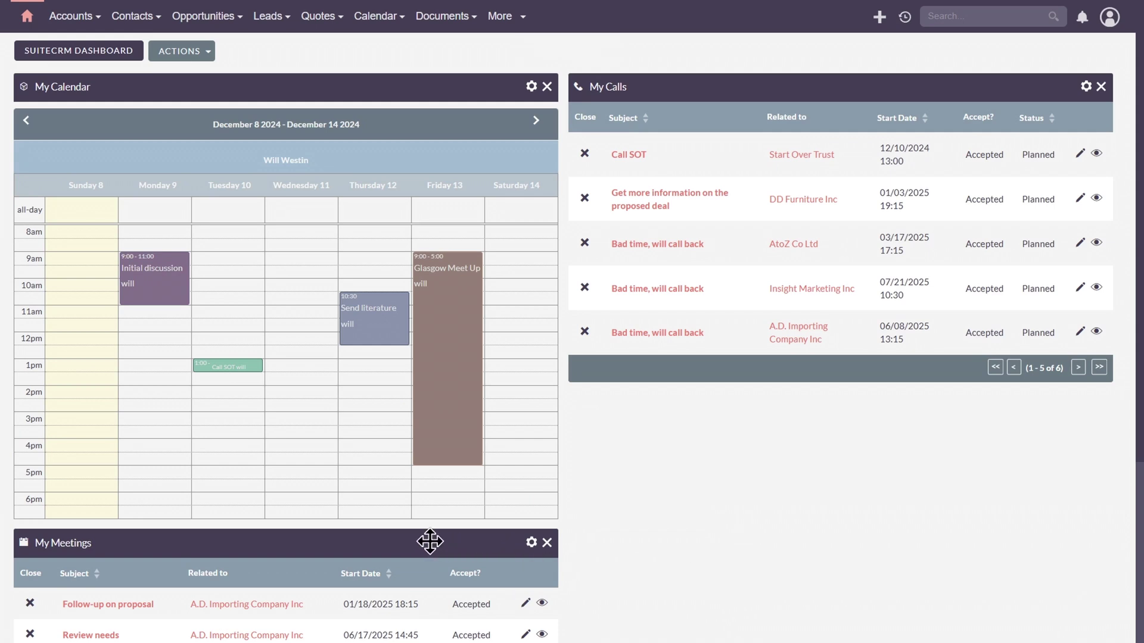
{"action": "left_click_drag", "start_coordinate": [293, 545], "coordinate": [972, 398]}
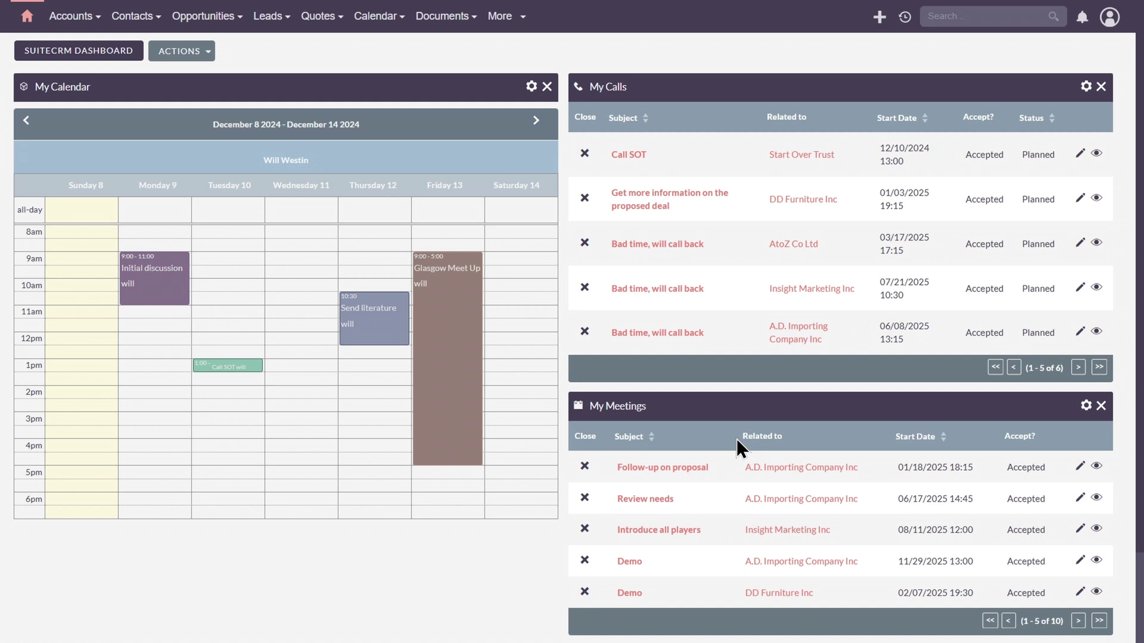
Step: Preview the calendar's Initial discussion, Call SOT, Send literature and Glasgow Meet Up entries
{"action": "mouse_move", "coordinate": [454, 352]}
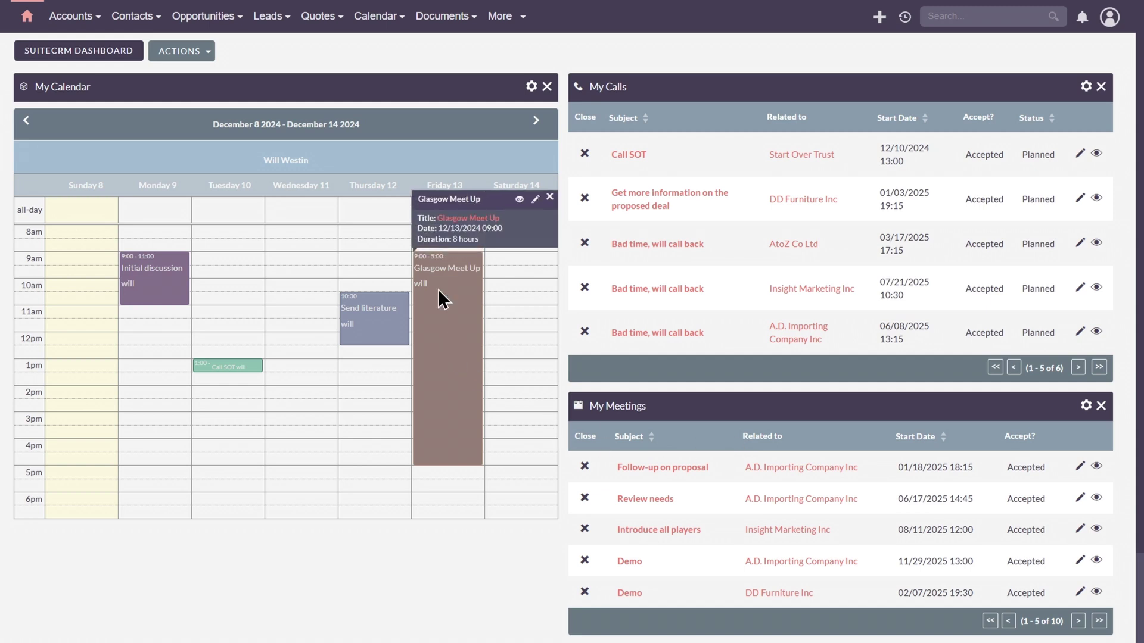
{"action": "mouse_move", "coordinate": [246, 368]}
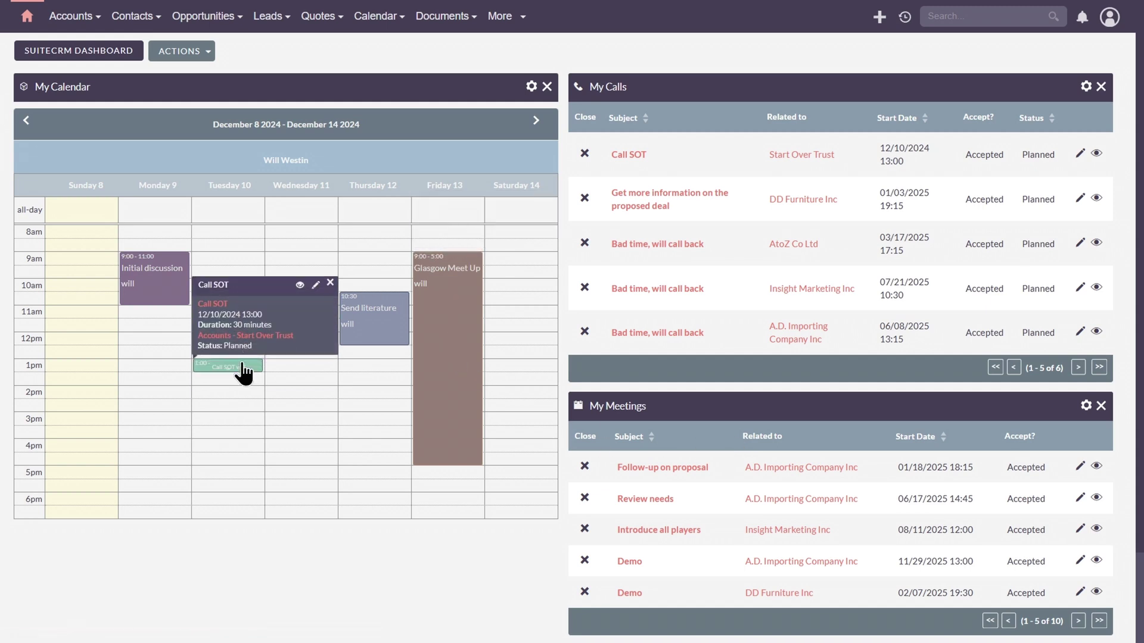
{"action": "mouse_move", "coordinate": [169, 288]}
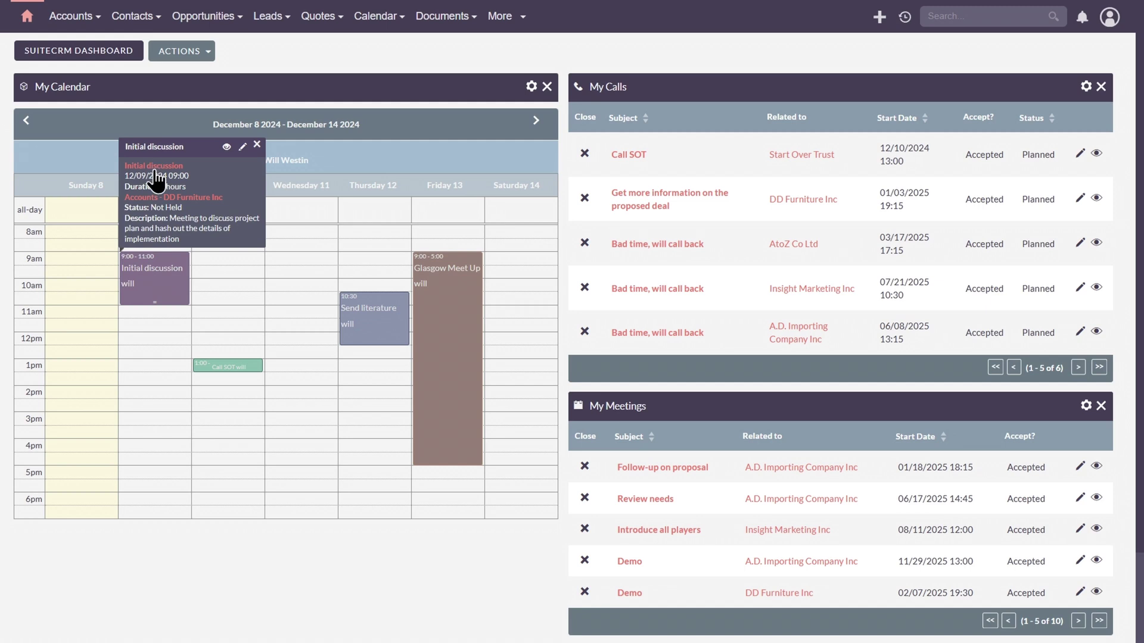
{"action": "mouse_move", "coordinate": [351, 328]}
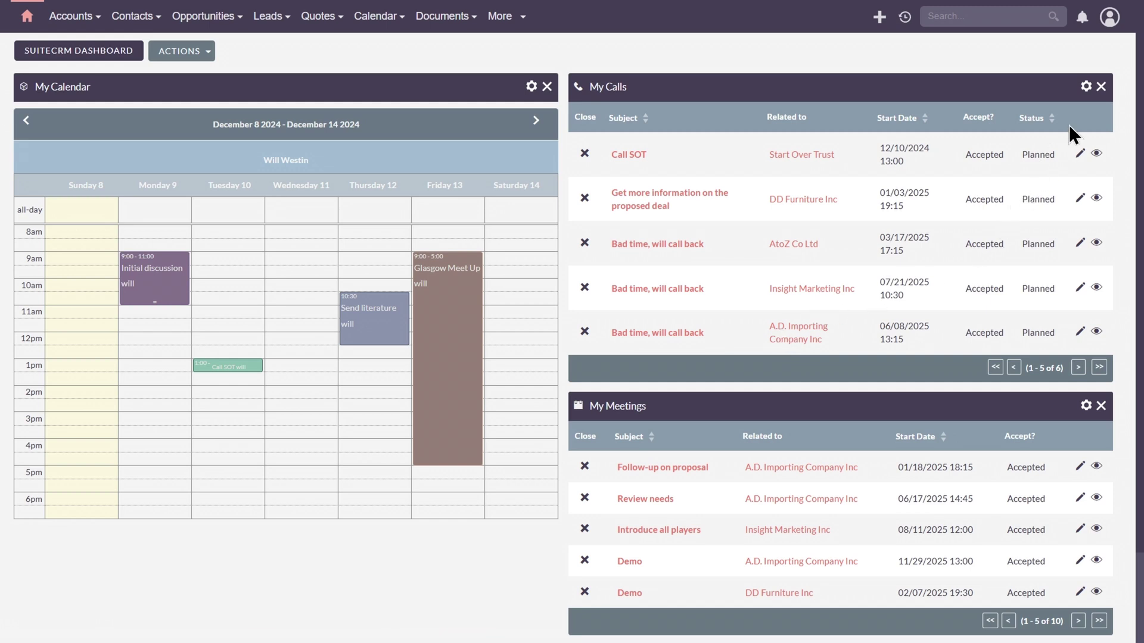
Step: Try My Calls with all users' calls created in the Last 7 Days, checking the 51-call total
{"action": "left_click", "coordinate": [1085, 86]}
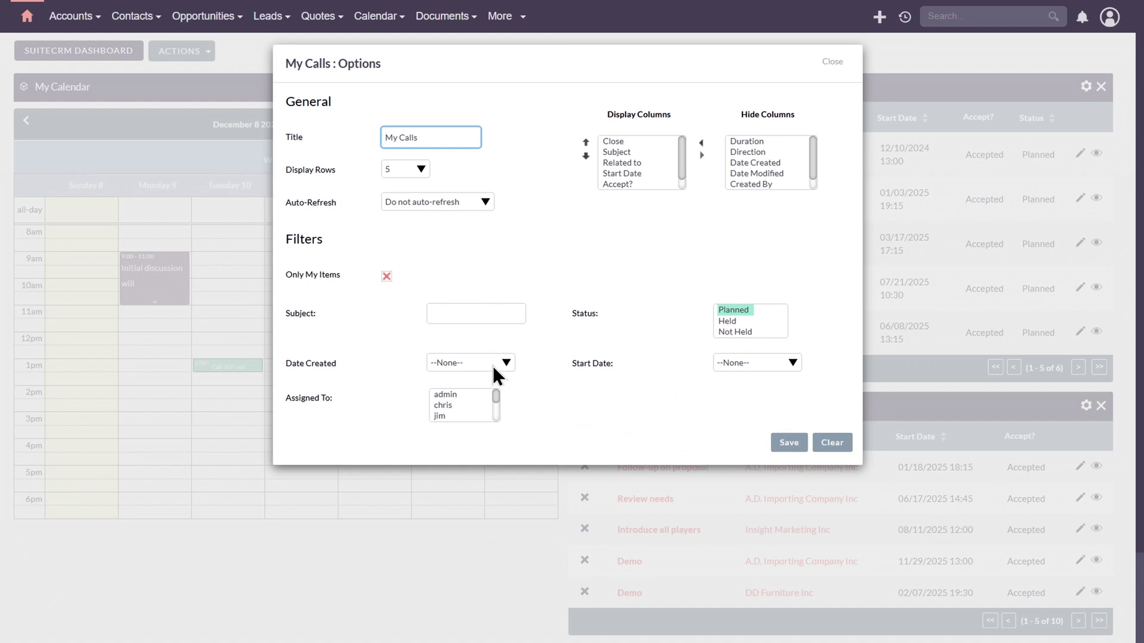
{"action": "left_click", "coordinate": [386, 276]}
{"action": "left_click", "coordinate": [485, 363]}
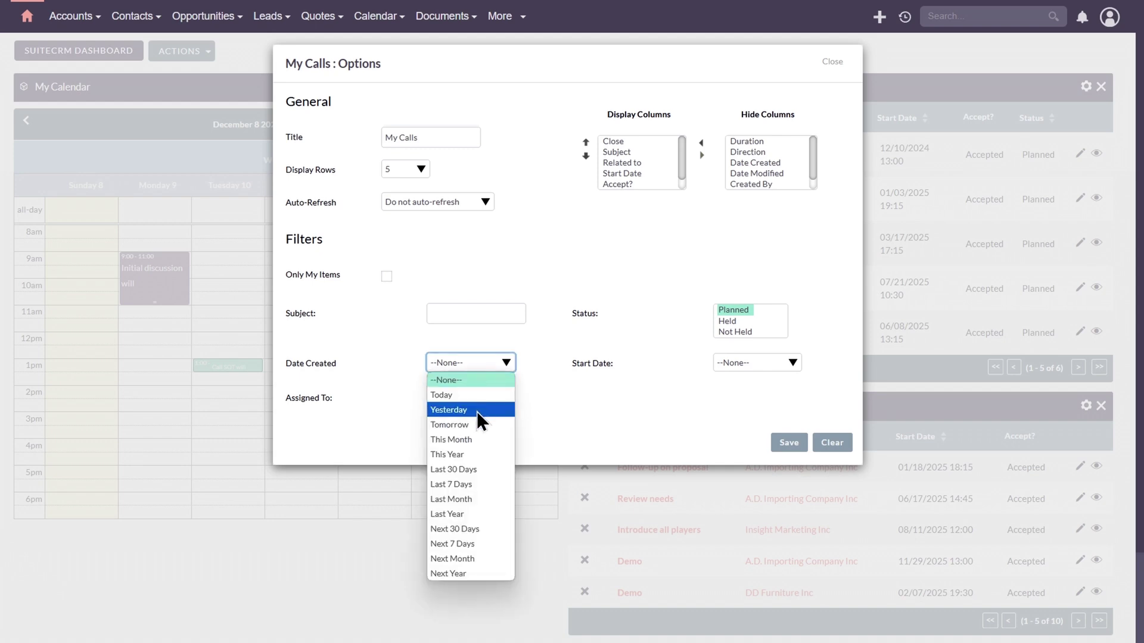
{"action": "left_click", "coordinate": [468, 480]}
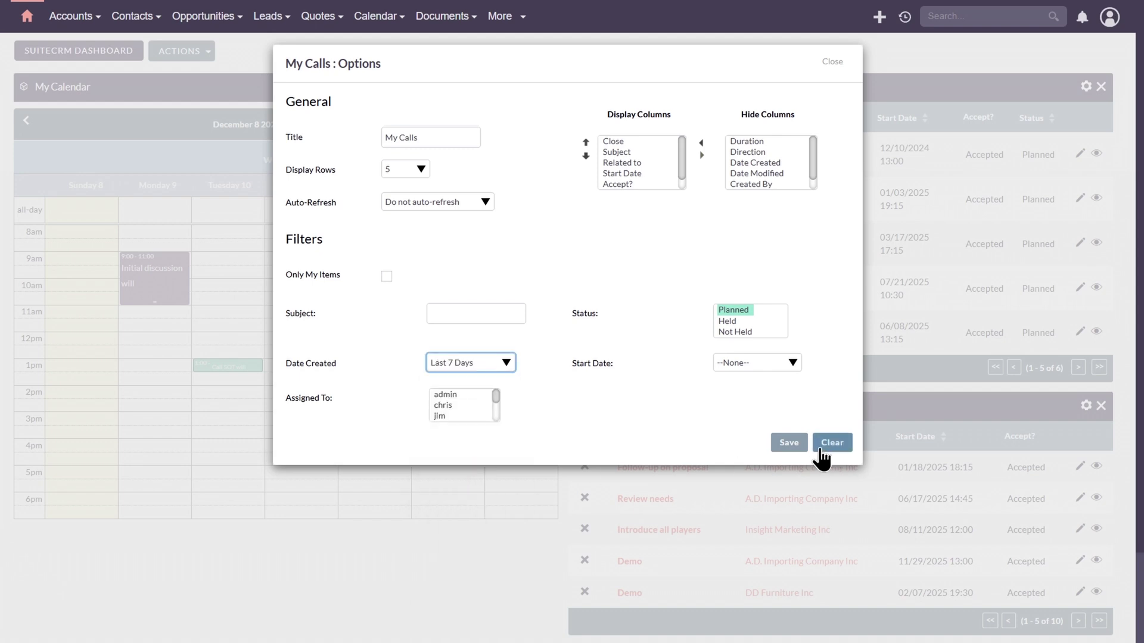
{"action": "left_click", "coordinate": [790, 444]}
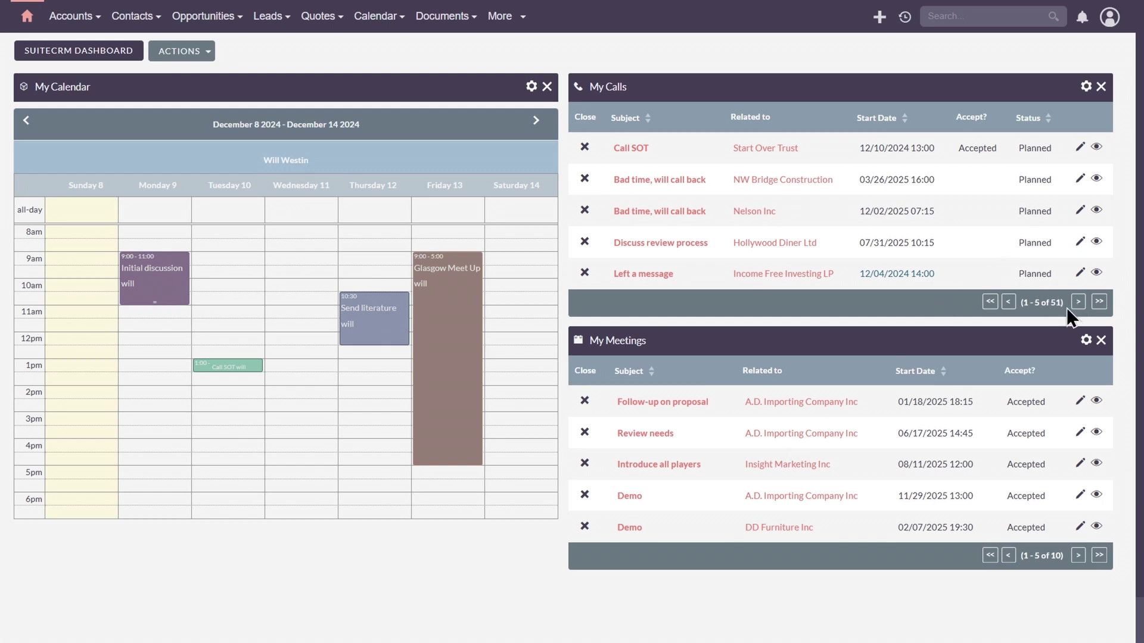
{"action": "left_click_drag", "start_coordinate": [1057, 303], "coordinate": [1063, 304]}
Step: Limit My Calls to my own items with Date Created --None--, sorted by start date
{"action": "left_click", "coordinate": [1085, 88]}
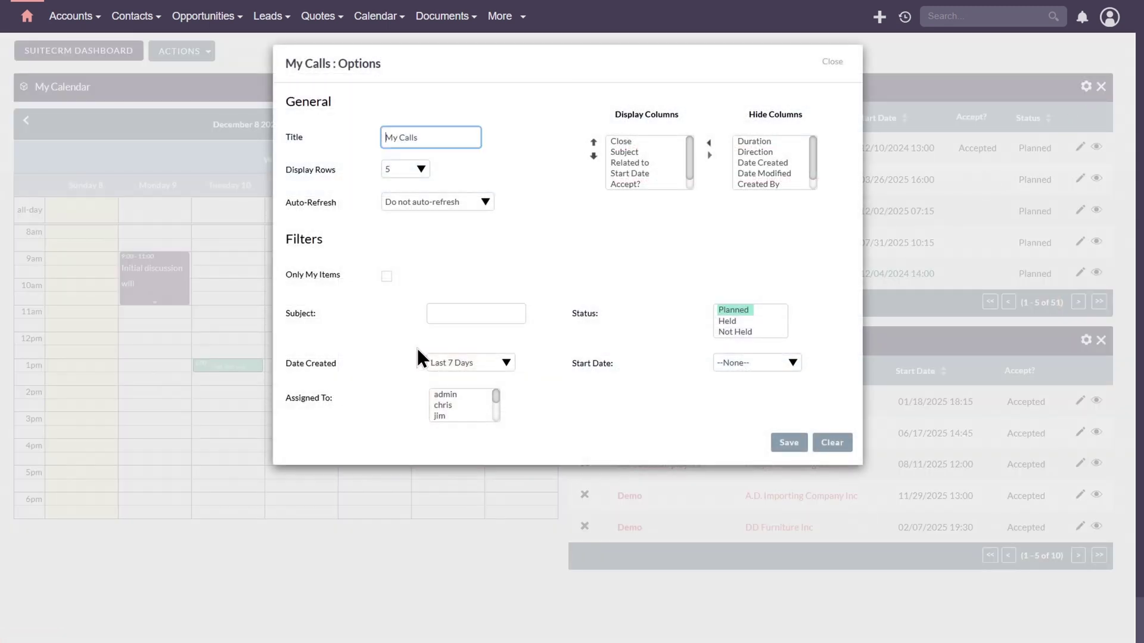
{"action": "left_click", "coordinate": [387, 276]}
{"action": "left_click", "coordinate": [465, 363]}
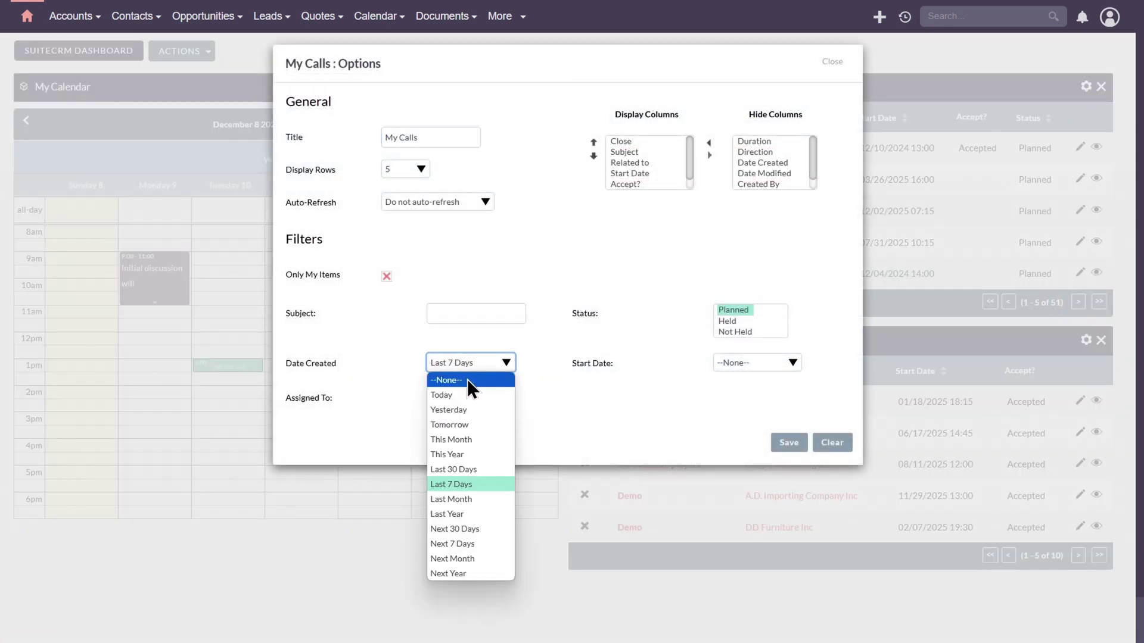
{"action": "left_click", "coordinate": [467, 379]}
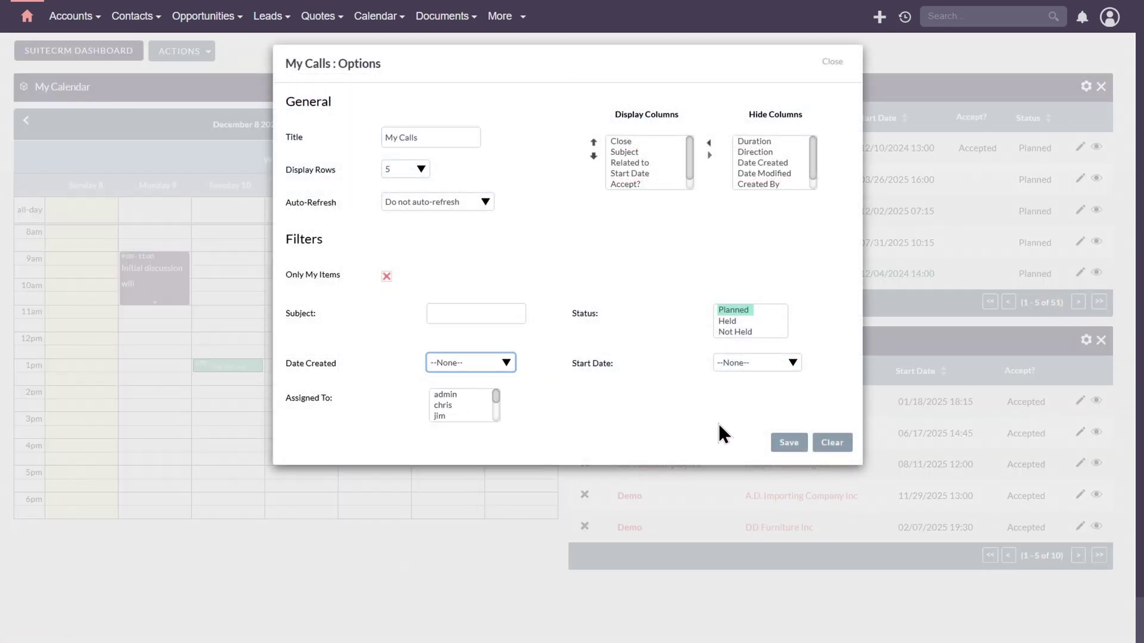
{"action": "left_click", "coordinate": [788, 444]}
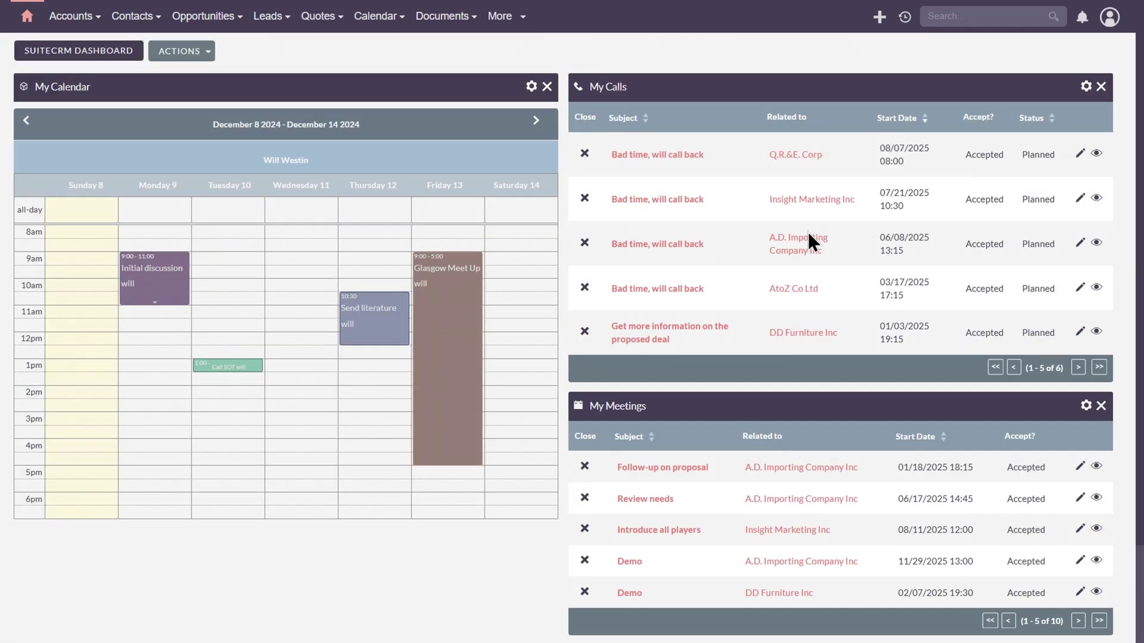
{"action": "left_click", "coordinate": [906, 119]}
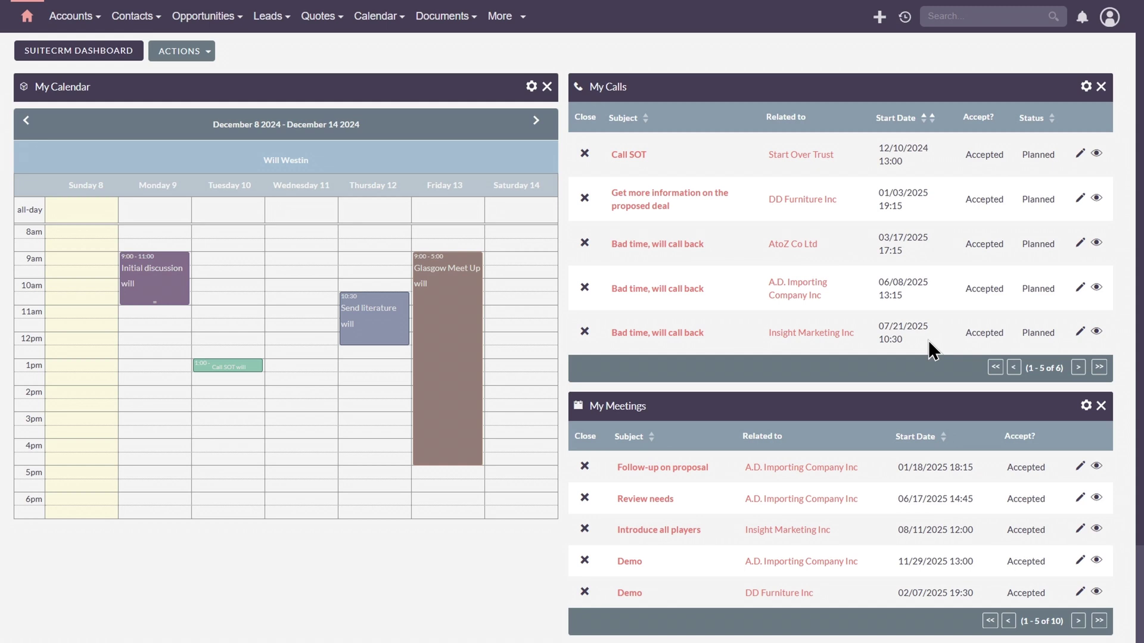
Step: Add a new dashboard tab named 'Sales Pipeline' with 2 columns
{"action": "left_click", "coordinate": [190, 53]}
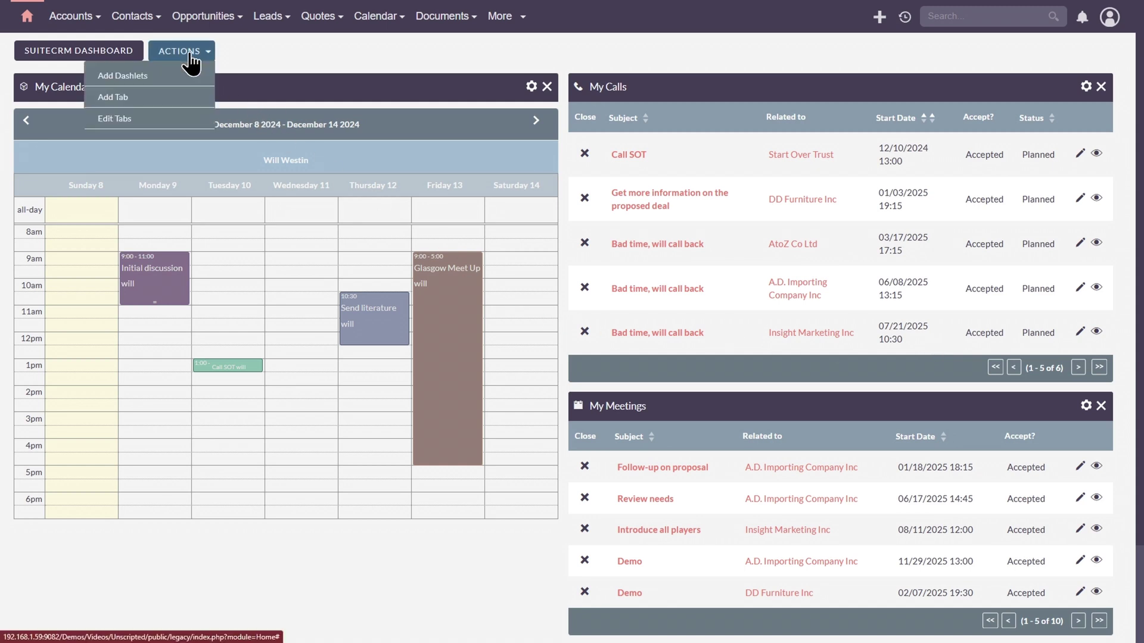
{"action": "left_click", "coordinate": [120, 99]}
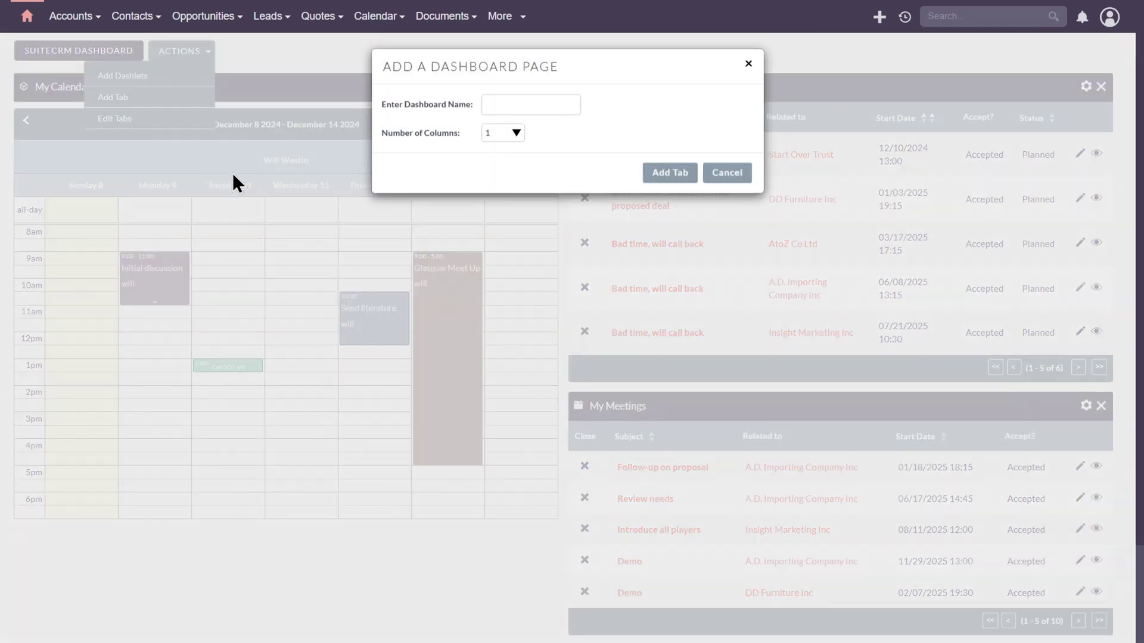
{"action": "left_click", "coordinate": [509, 106]}
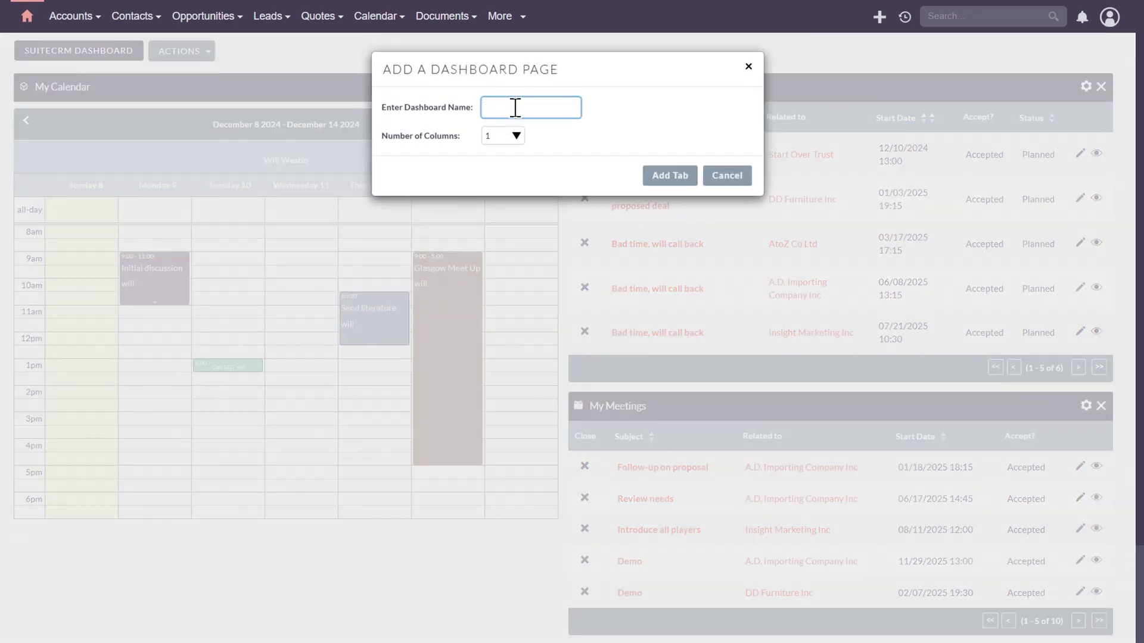
{"action": "type", "text": "Sales Pipeline"}
{"action": "left_click", "coordinate": [510, 134]}
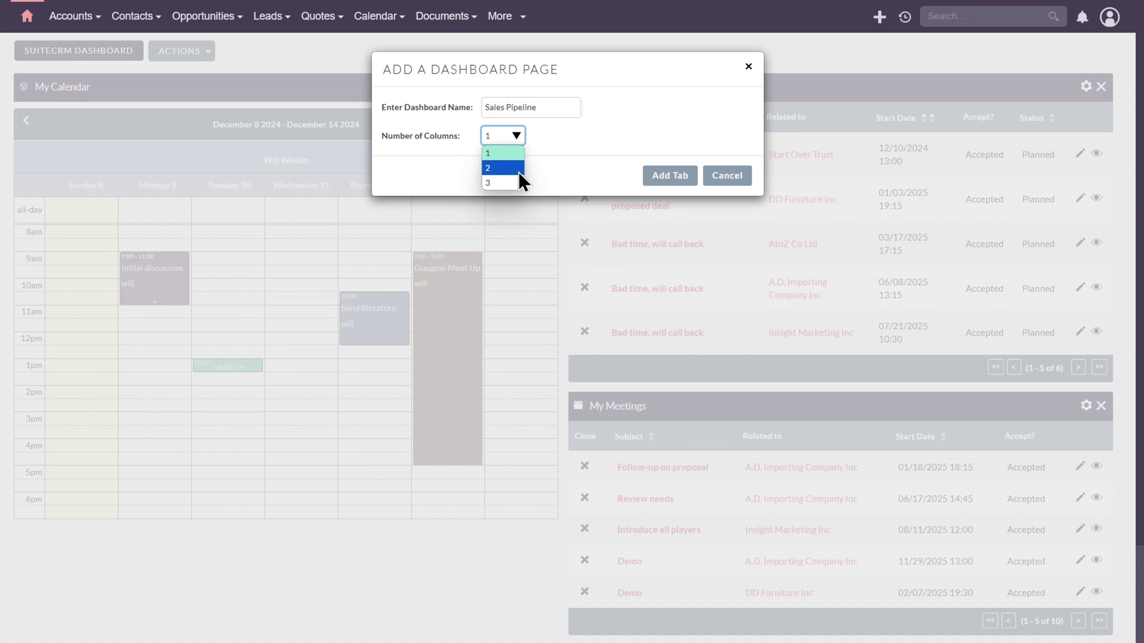
{"action": "left_click", "coordinate": [518, 169]}
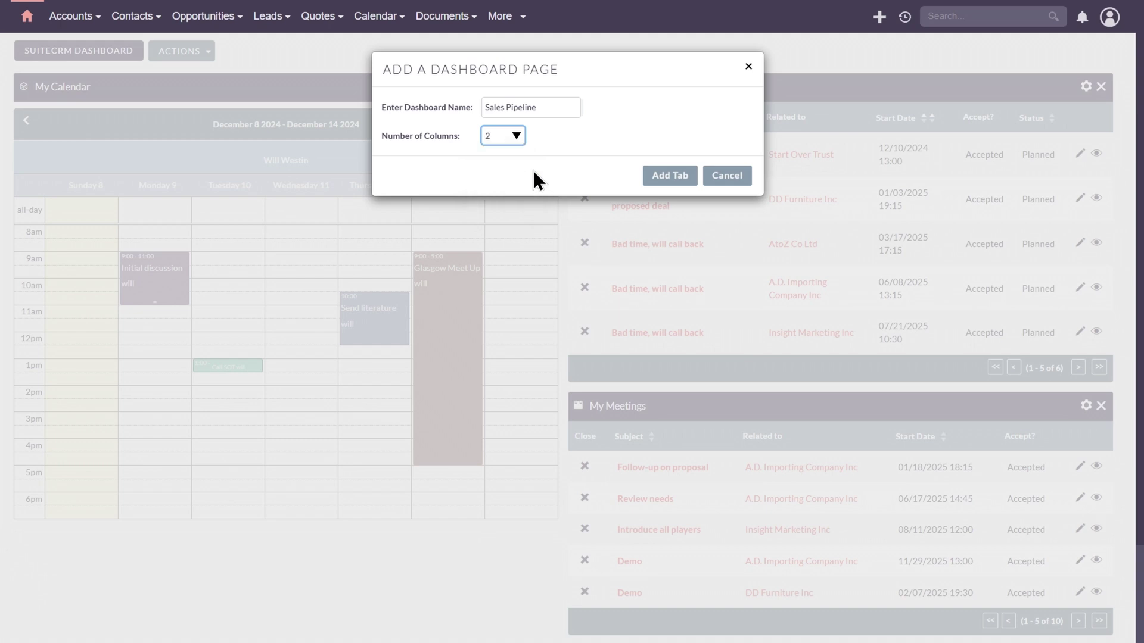
{"action": "left_click", "coordinate": [652, 181]}
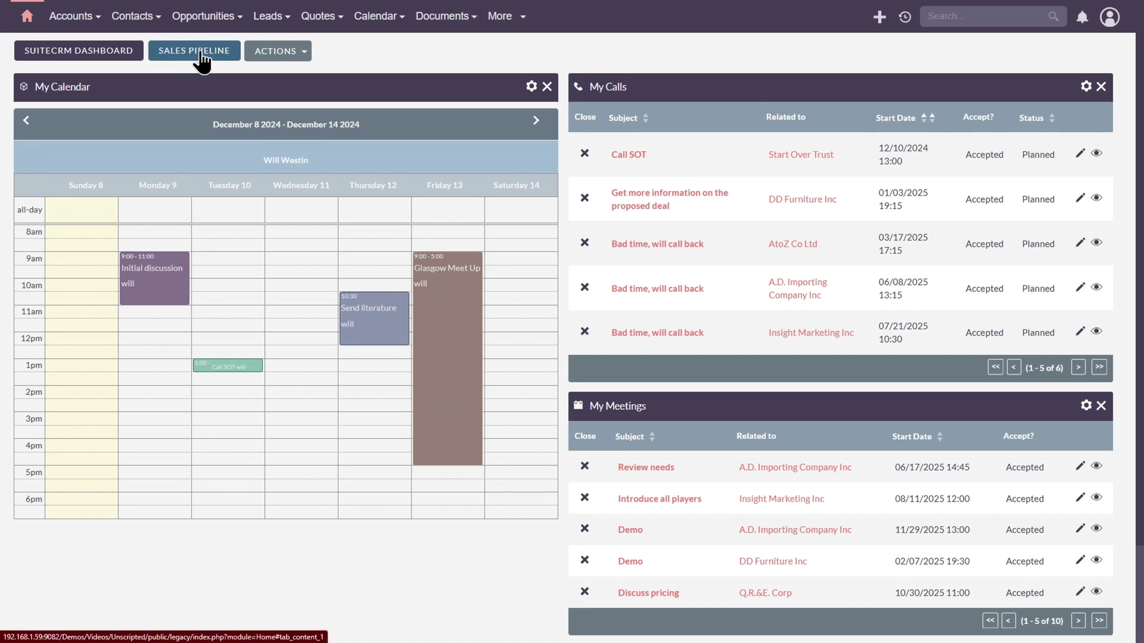
Step: On the Sales Pipeline tab, add the My Top Open Opportunities dashlet
{"action": "left_click", "coordinate": [197, 59]}
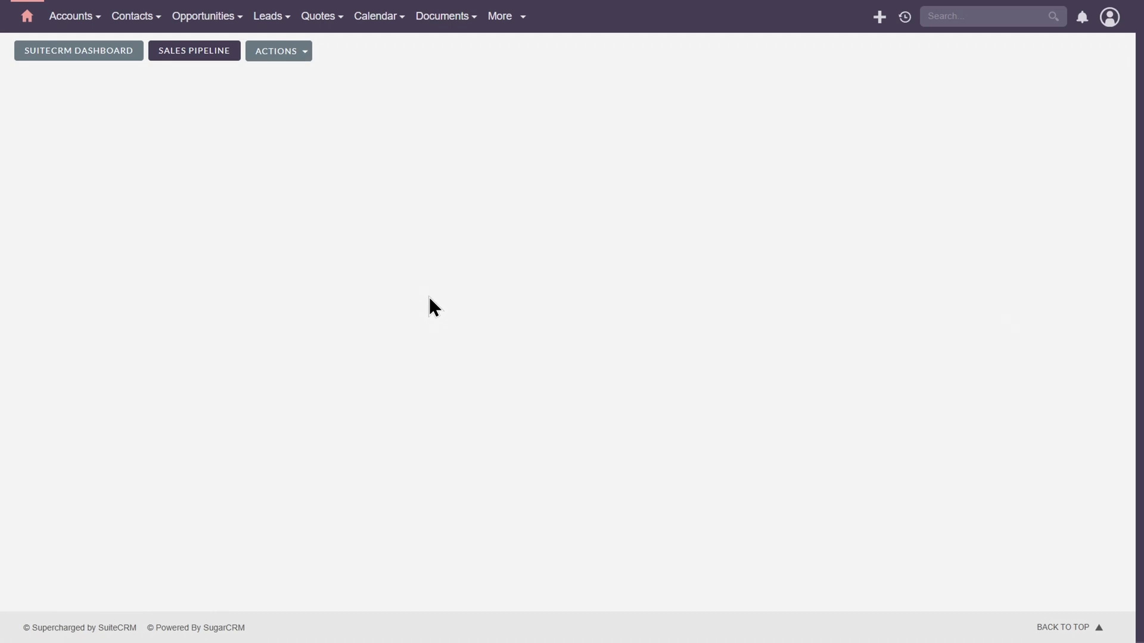
{"action": "left_click", "coordinate": [280, 54]}
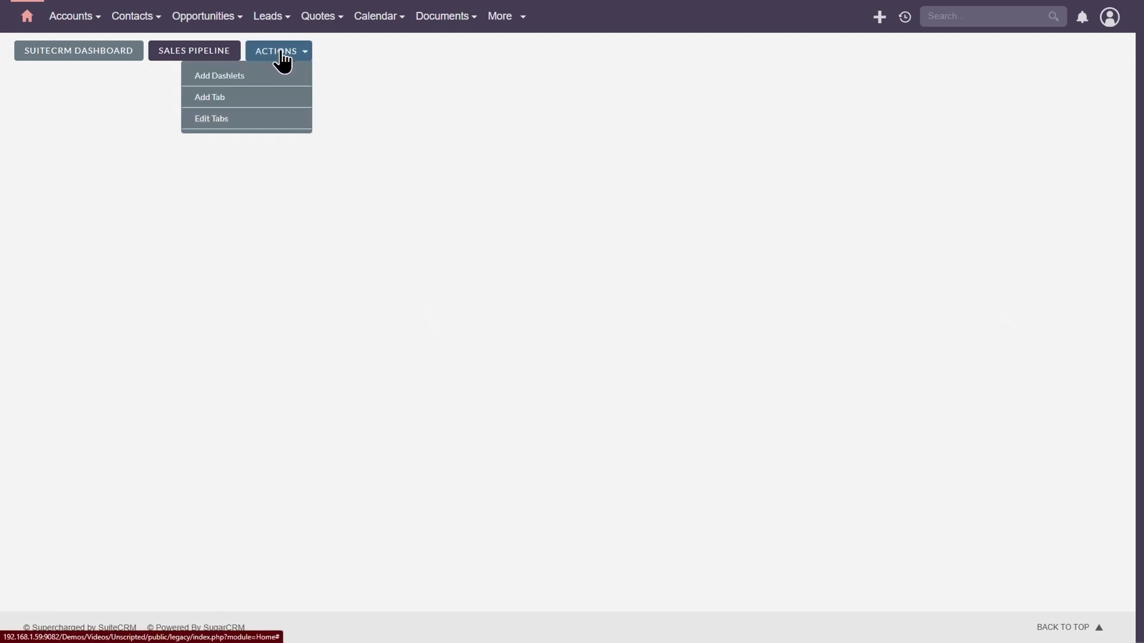
{"action": "left_click", "coordinate": [254, 79]}
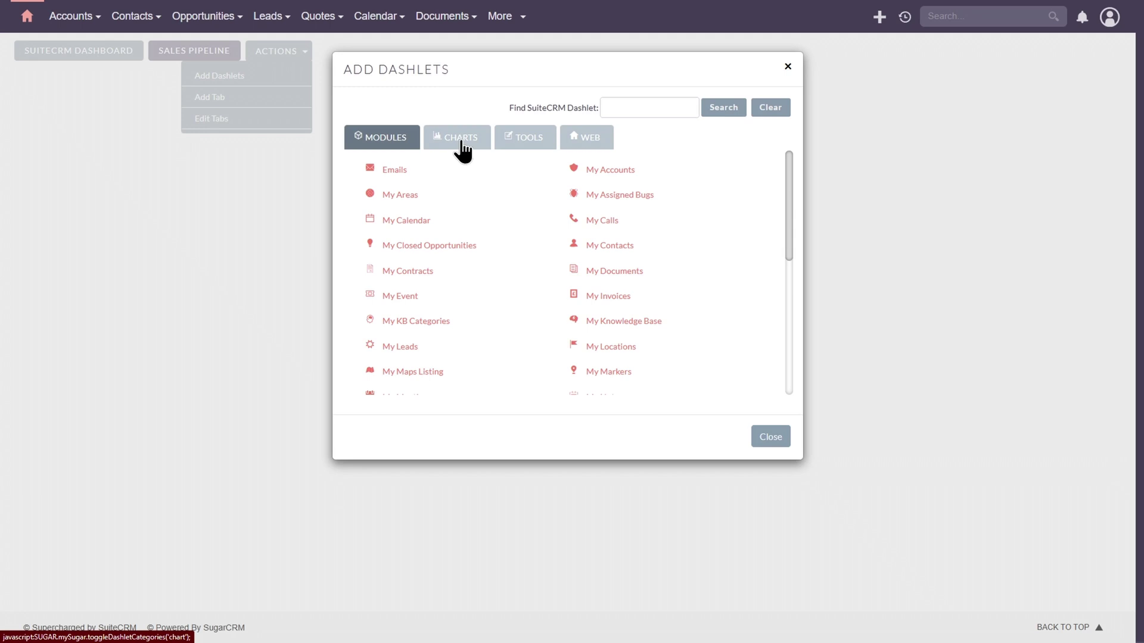
{"action": "scroll", "coordinate": [523, 342], "scroll_direction": "down", "scroll_amount": 3}
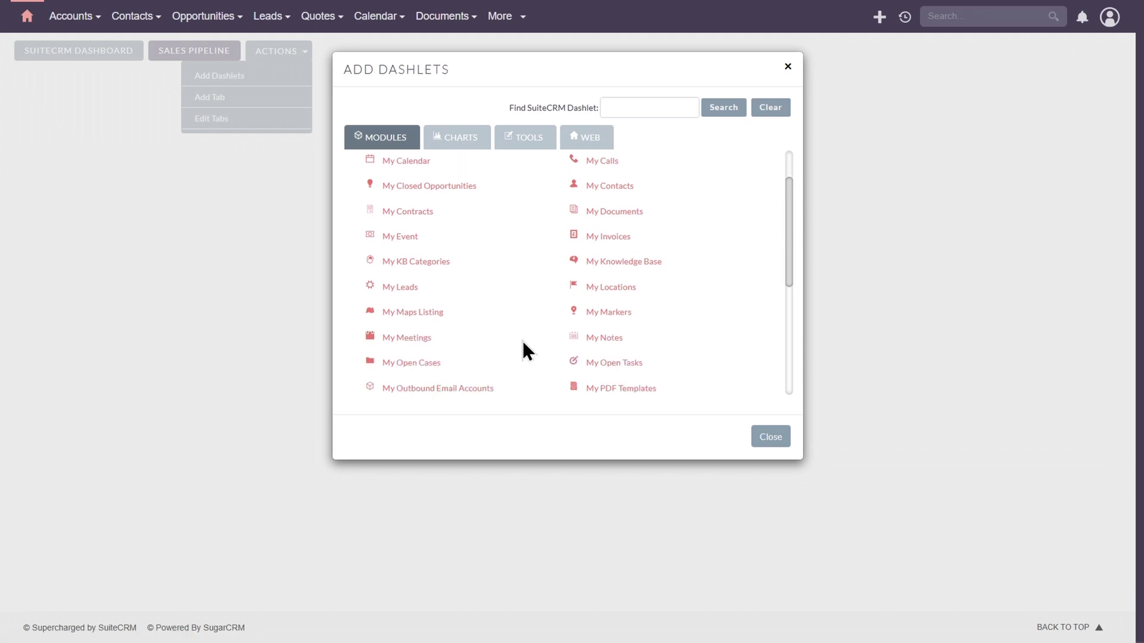
{"action": "scroll", "coordinate": [523, 342], "scroll_direction": "down", "scroll_amount": 3}
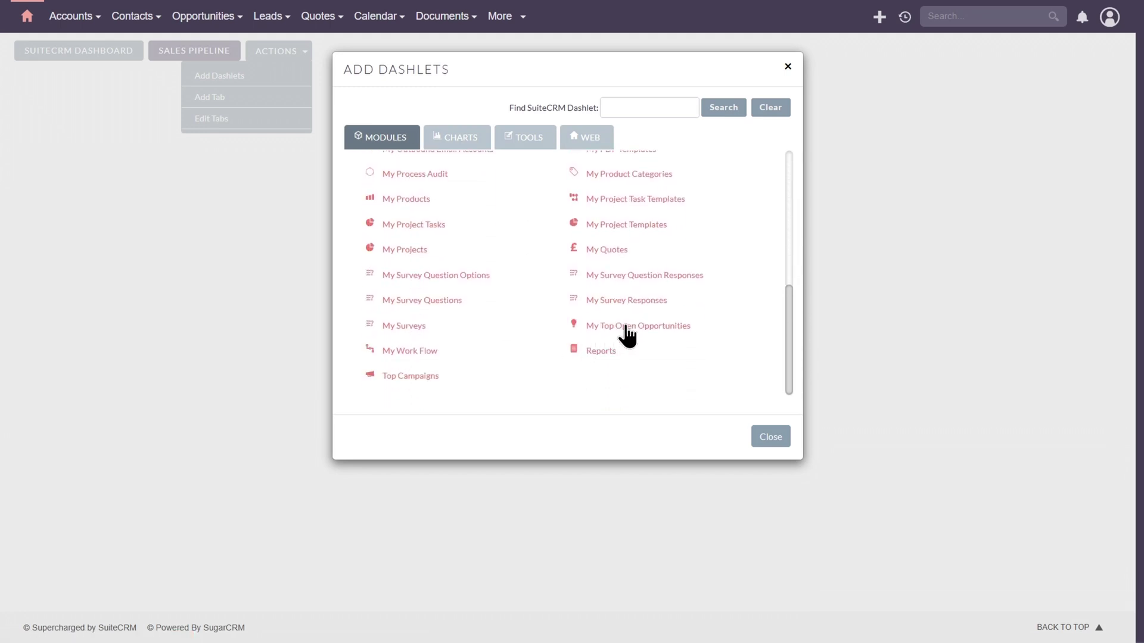
{"action": "left_click", "coordinate": [628, 327]}
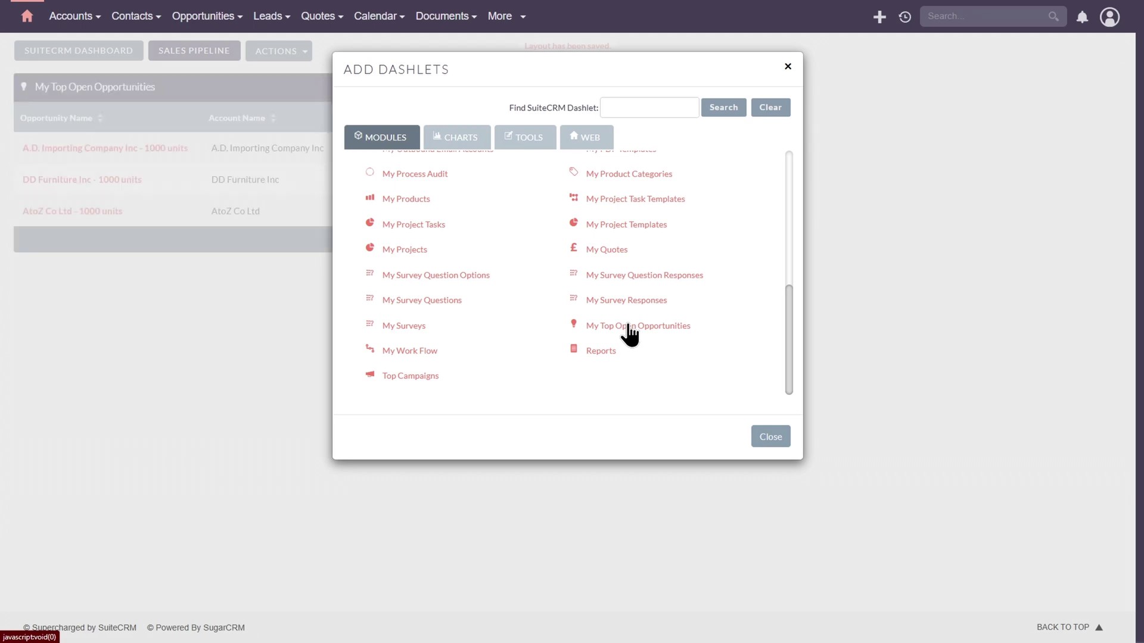
Step: Add the Pipeline By Sales Stage and All Opportunities By Lead Source By Outcome charts
{"action": "scroll", "coordinate": [523, 304], "scroll_direction": "up", "scroll_amount": 5}
{"action": "left_click", "coordinate": [475, 152]}
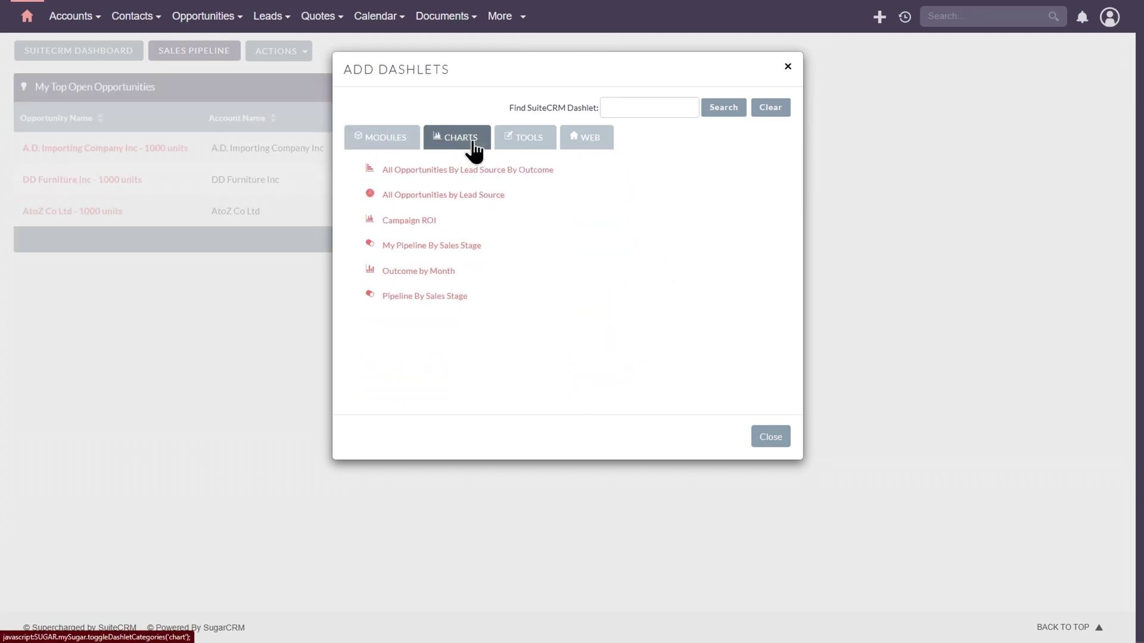
{"action": "left_click", "coordinate": [436, 298]}
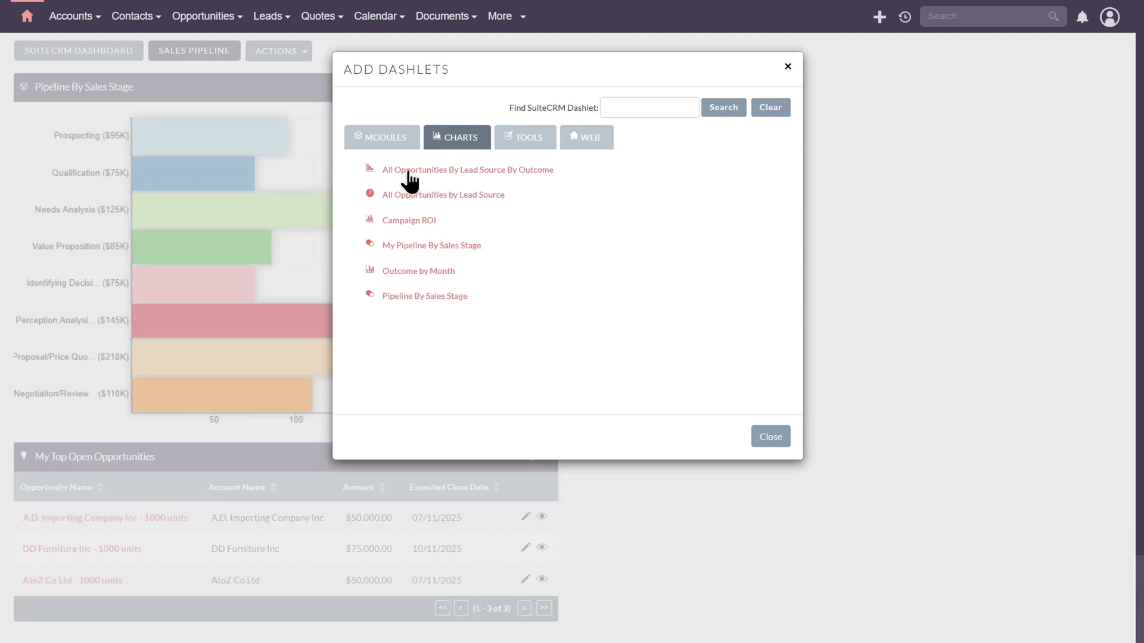
{"action": "left_click", "coordinate": [474, 180]}
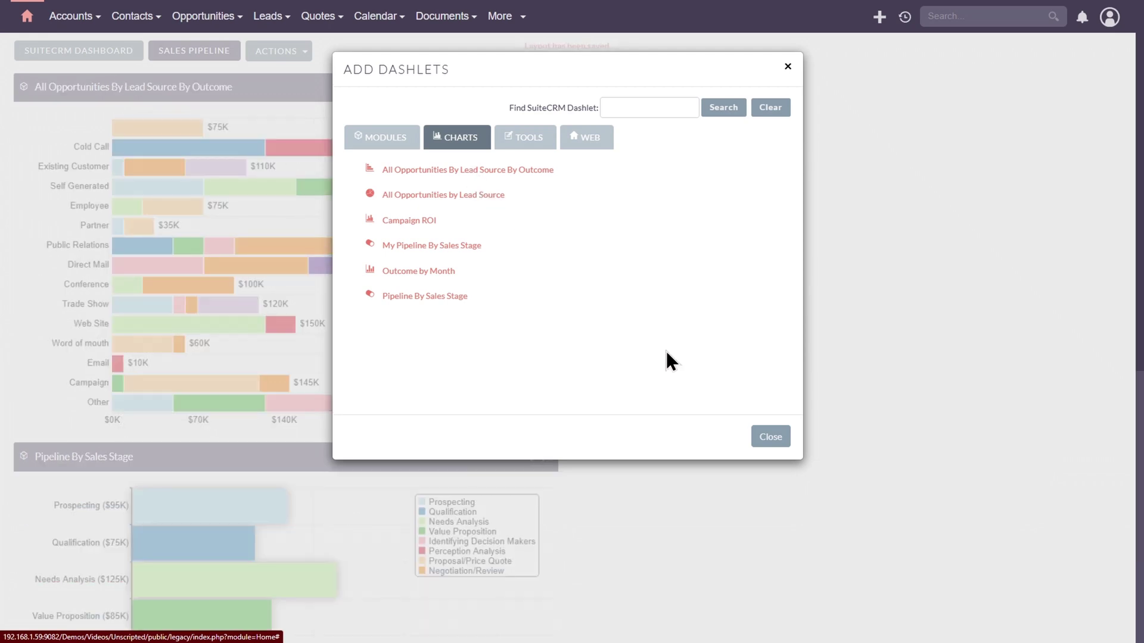
{"action": "left_click", "coordinate": [772, 441]}
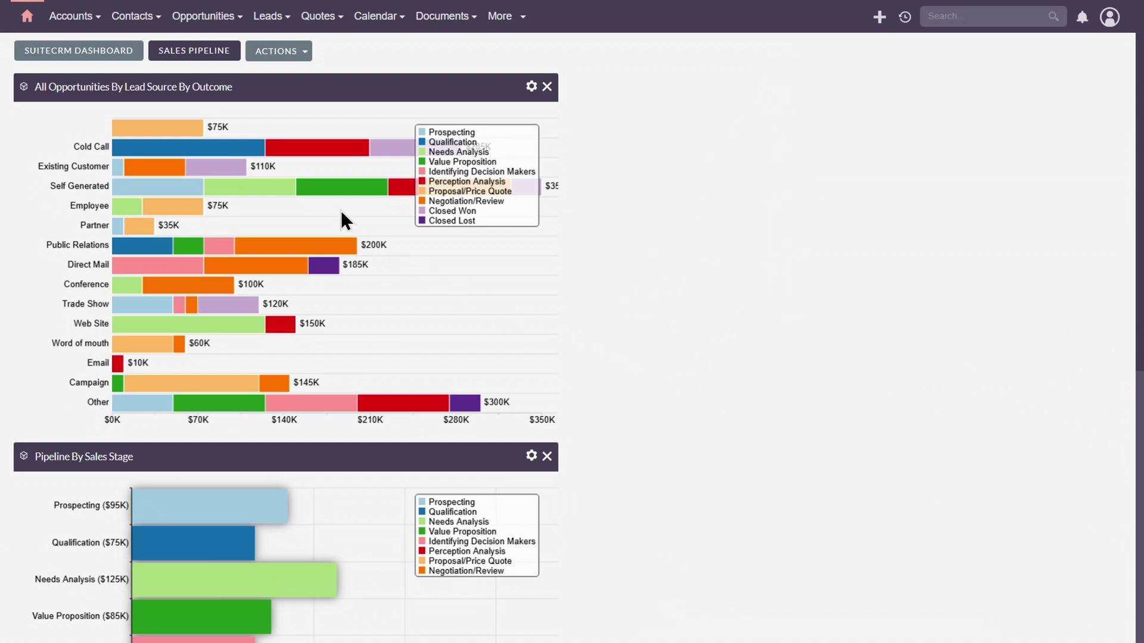
Step: Move the All Opportunities By Lead Source By Outcome chart into the right column
{"action": "left_click_drag", "start_coordinate": [217, 89], "coordinate": [936, 113]}
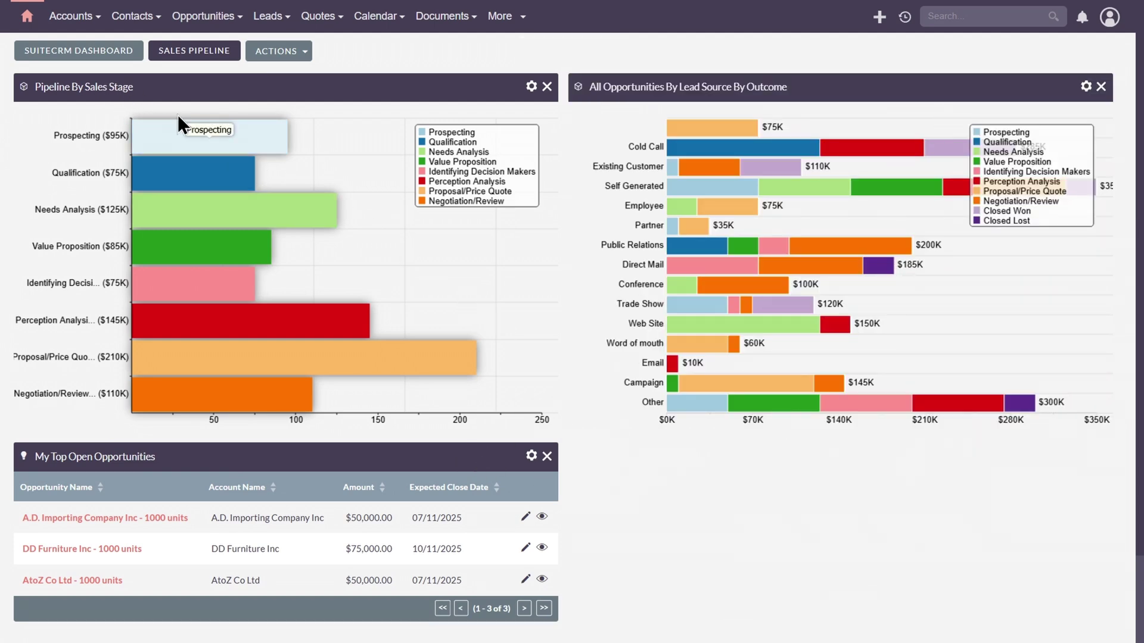
{"action": "mouse_move", "coordinate": [737, 145]}
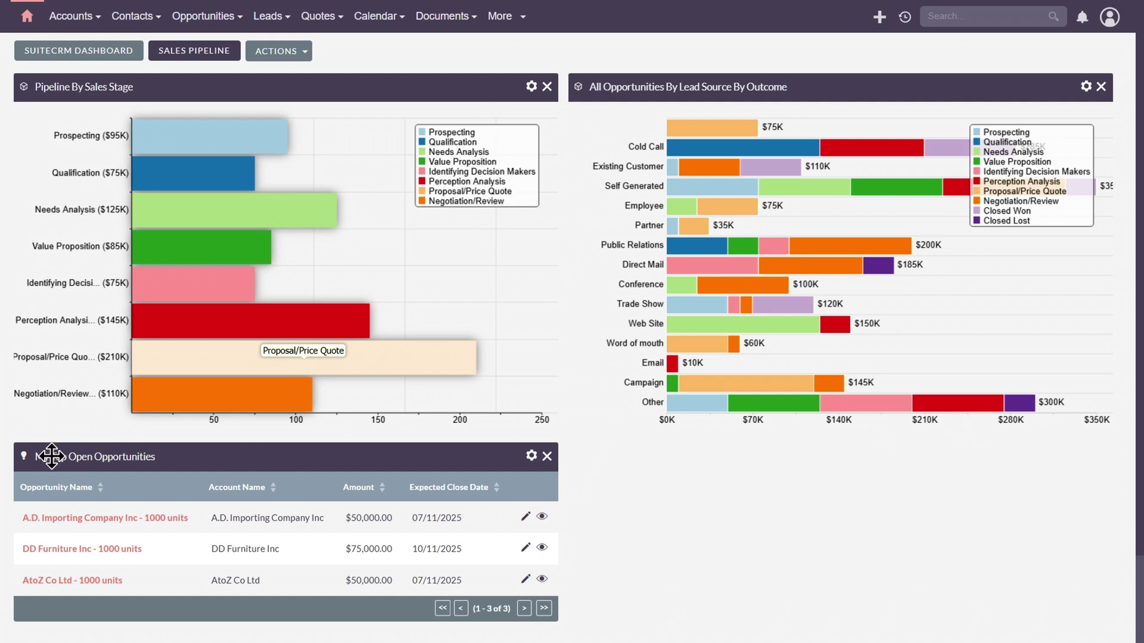
Step: Make the opportunities dashlet include all users' opportunities, not only my items
{"action": "left_click", "coordinate": [530, 458]}
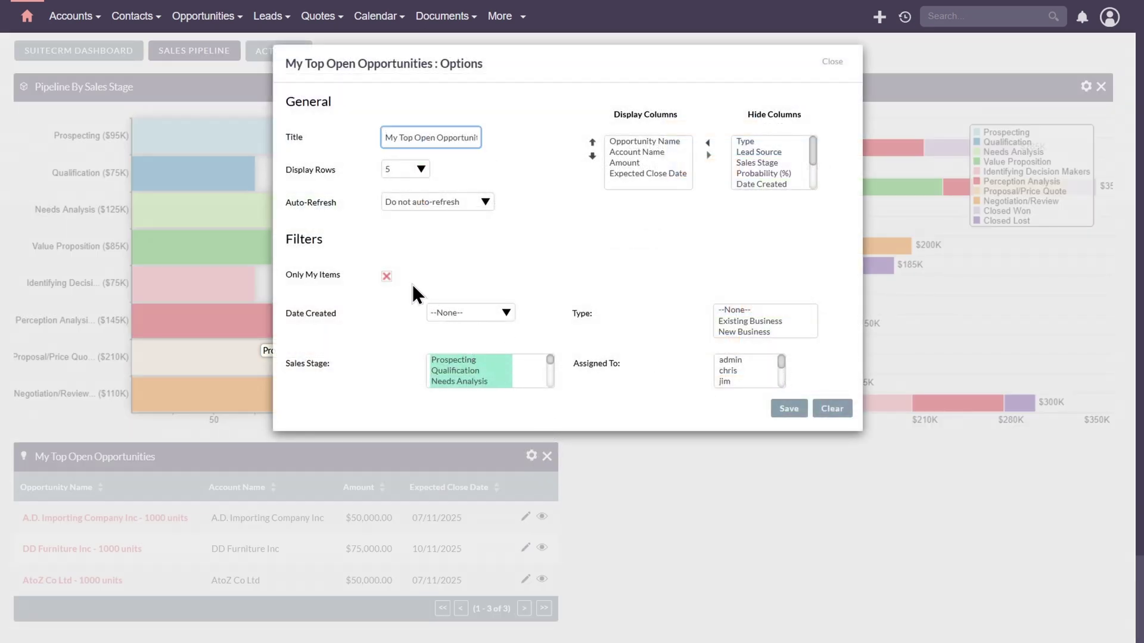
{"action": "left_click", "coordinate": [387, 277]}
{"action": "mouse_move", "coordinate": [782, 363]}
{"action": "left_mouse_down"}
{"action": "mouse_move", "coordinate": [781, 388]}
{"action": "mouse_move", "coordinate": [780, 367]}
{"action": "left_mouse_up"}
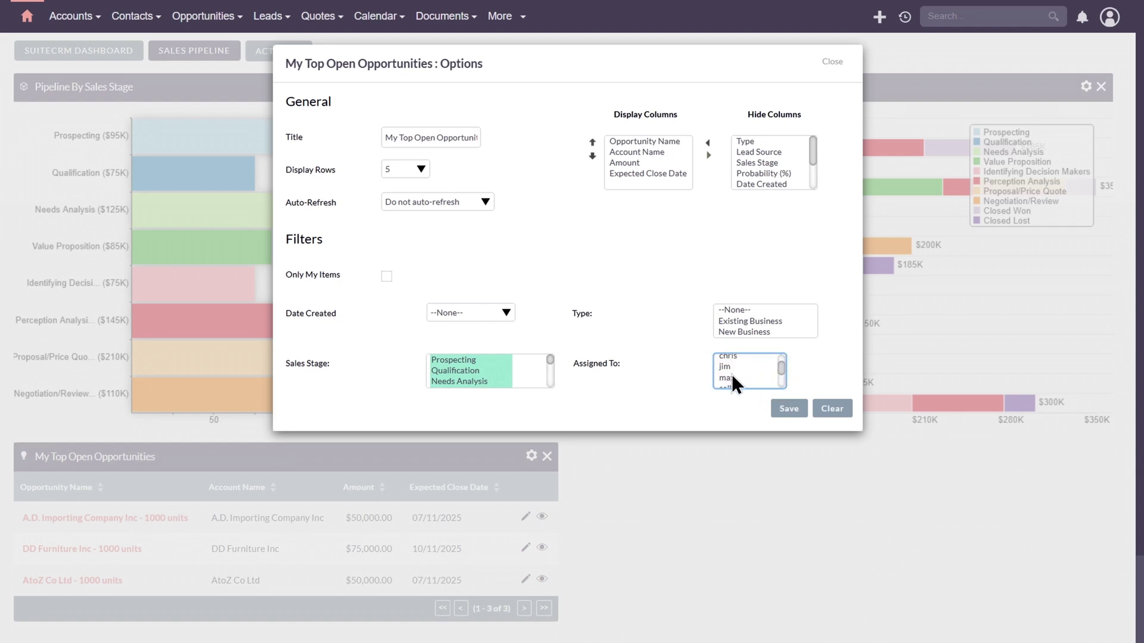
{"action": "left_click", "coordinate": [800, 410]}
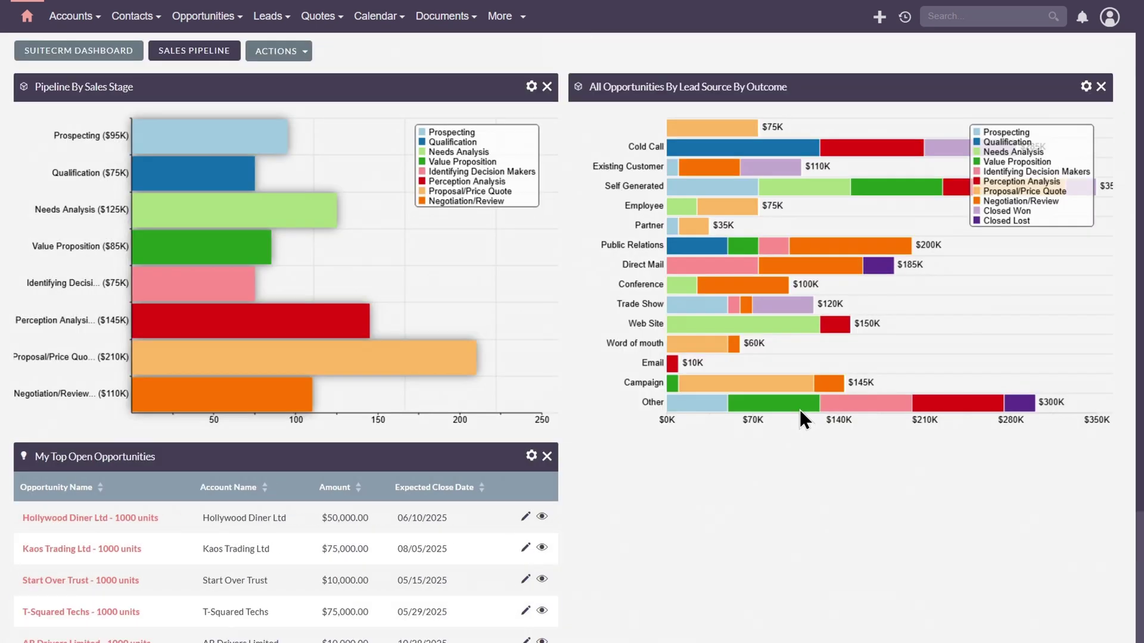
{"action": "scroll", "coordinate": [799, 410], "scroll_direction": "down", "scroll_amount": 3}
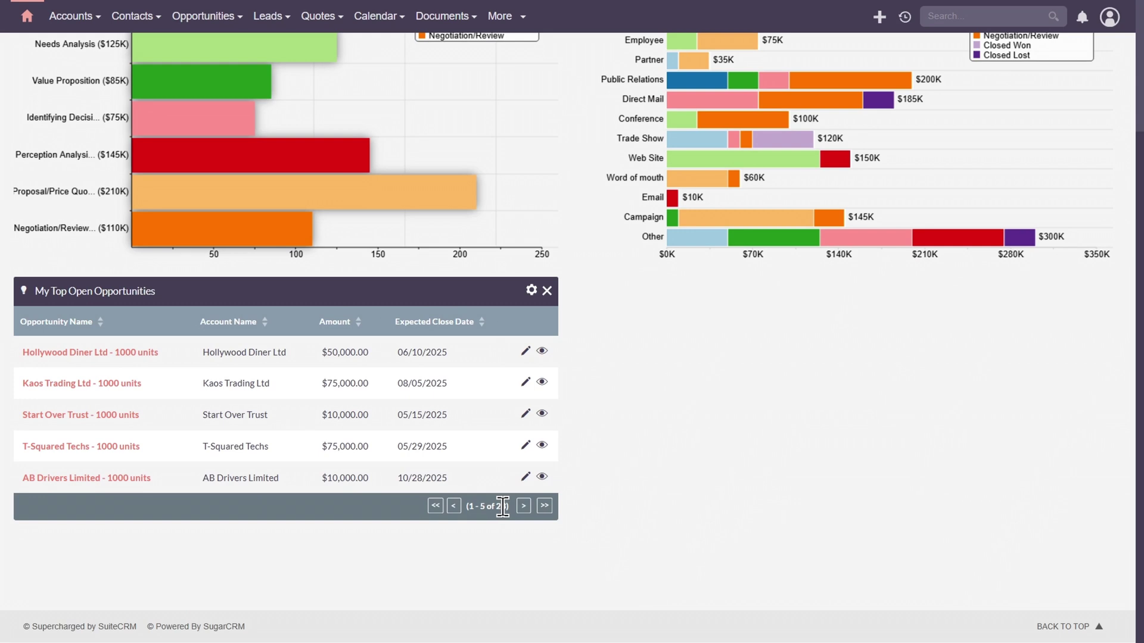
Step: Set the opportunities dashlet to display 10 rows
{"action": "left_click", "coordinate": [531, 291]}
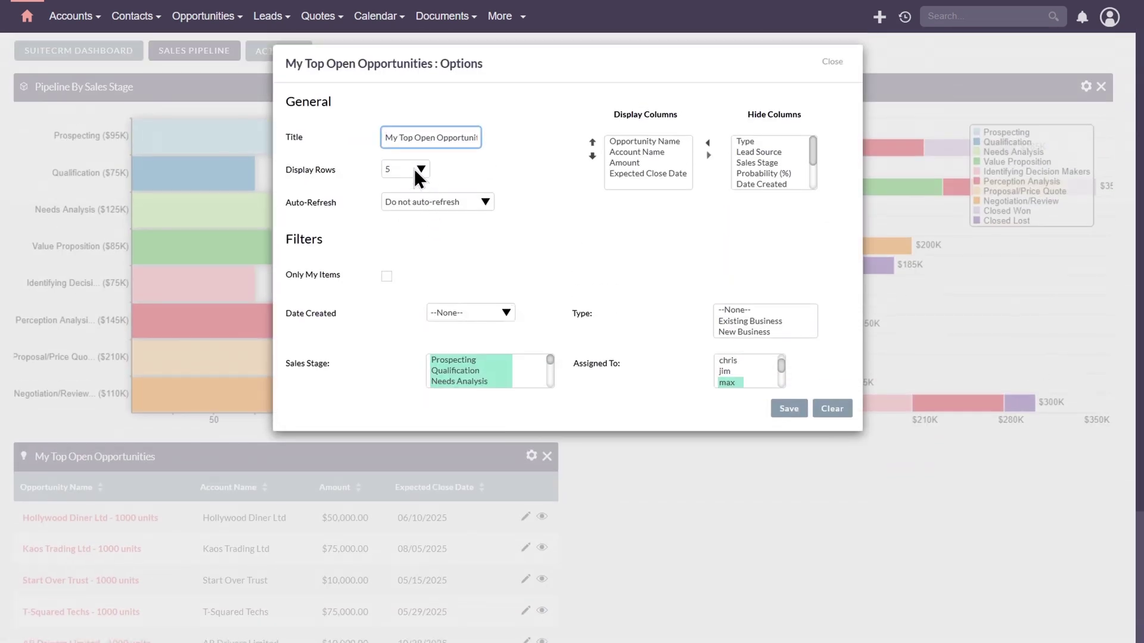
{"action": "left_click", "coordinate": [420, 171]}
{"action": "left_click", "coordinate": [412, 231]}
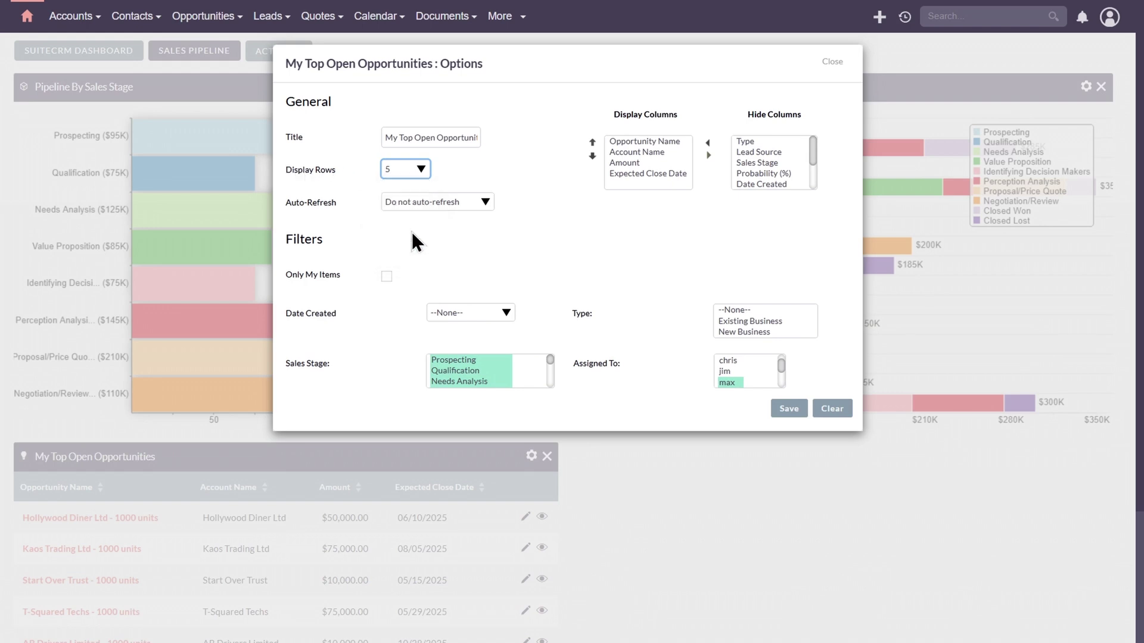
{"action": "left_click", "coordinate": [774, 413]}
{"action": "scroll", "coordinate": [477, 345], "scroll_direction": "down", "scroll_amount": 3}
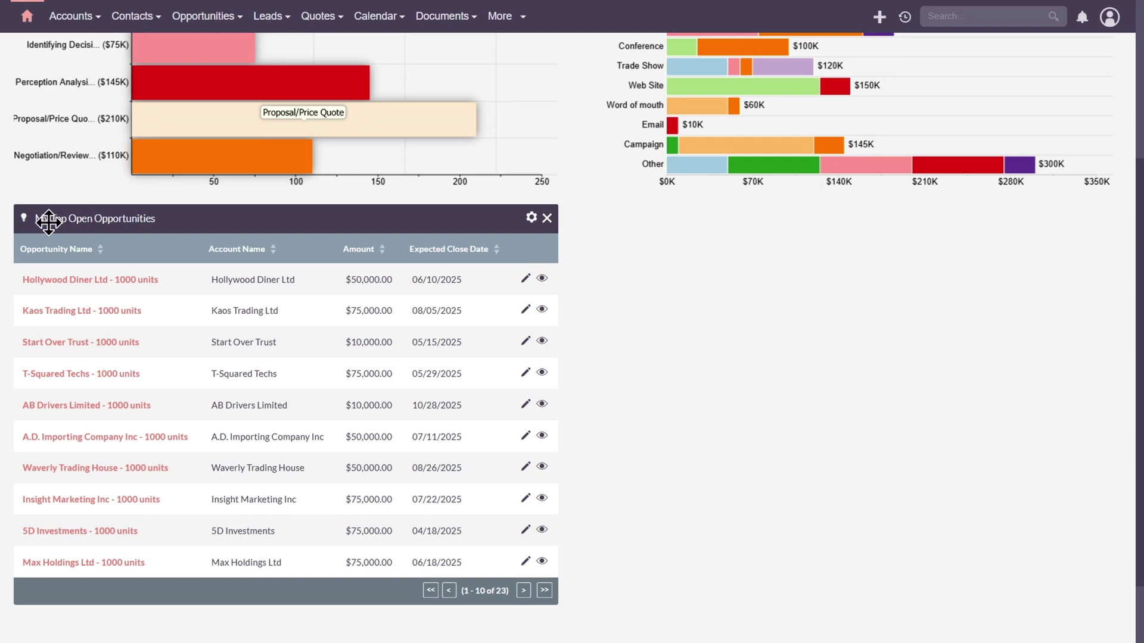
Step: Retitle the dashlet 'My Teams Open Opportunities' by replacing Top with Teams
{"action": "left_click", "coordinate": [531, 217]}
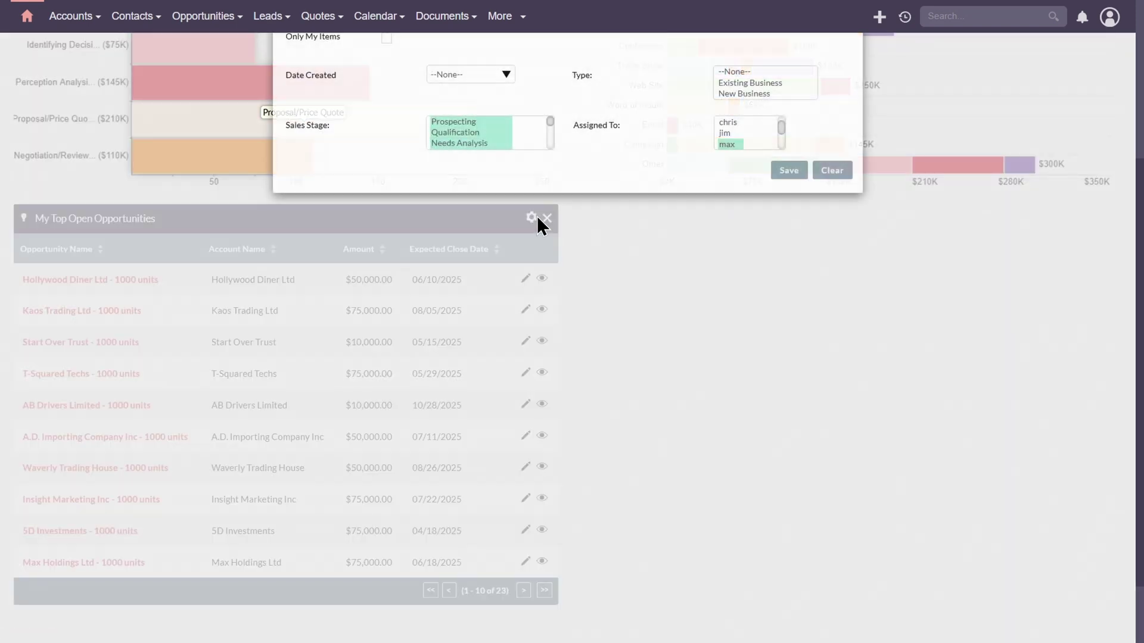
{"action": "double_click", "coordinate": [406, 138]}
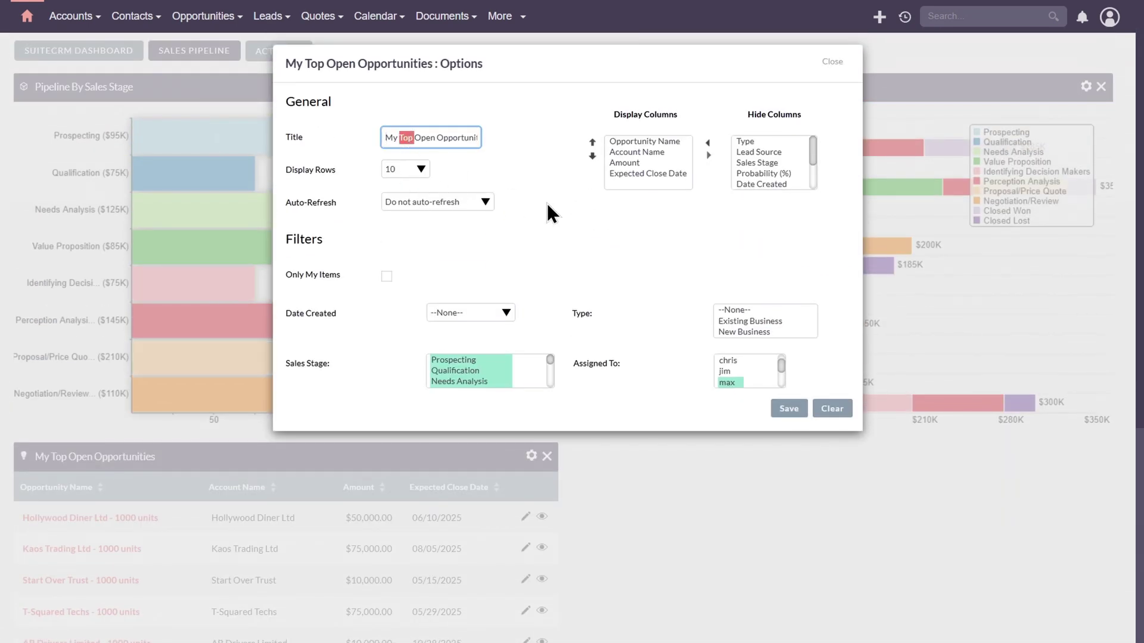
{"action": "type", "text": "Teams"}
{"action": "left_click", "coordinate": [789, 408]}
{"action": "scroll", "coordinate": [542, 344], "scroll_direction": "down", "scroll_amount": 3}
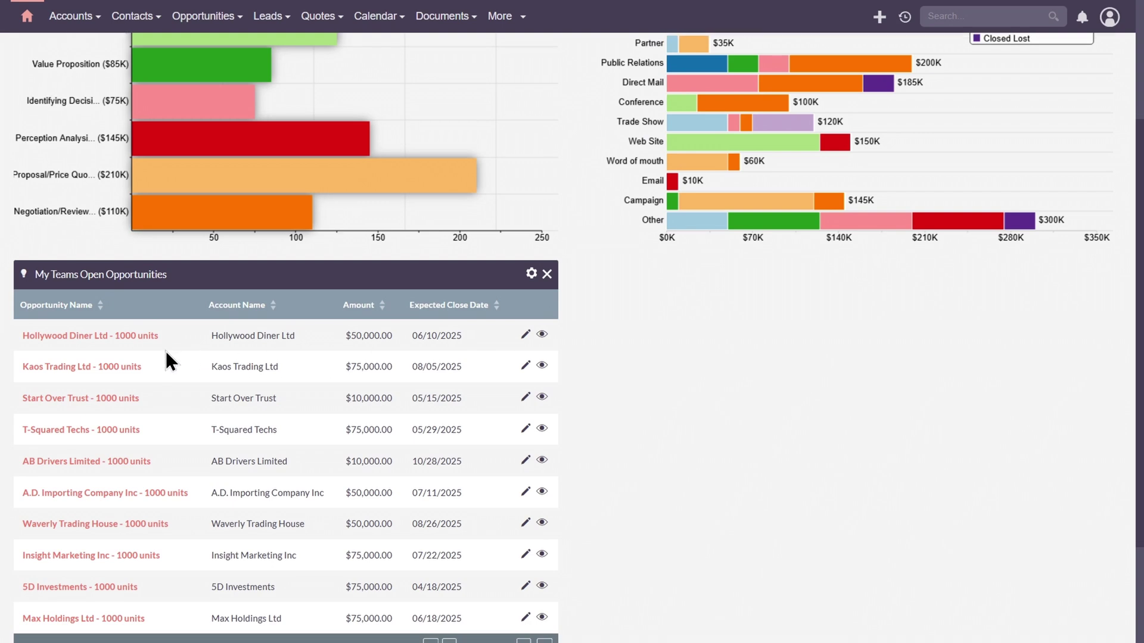
{"action": "scroll", "coordinate": [159, 355], "scroll_direction": "down", "scroll_amount": 1}
{"action": "scroll", "coordinate": [563, 563], "scroll_direction": "up", "scroll_amount": 4}
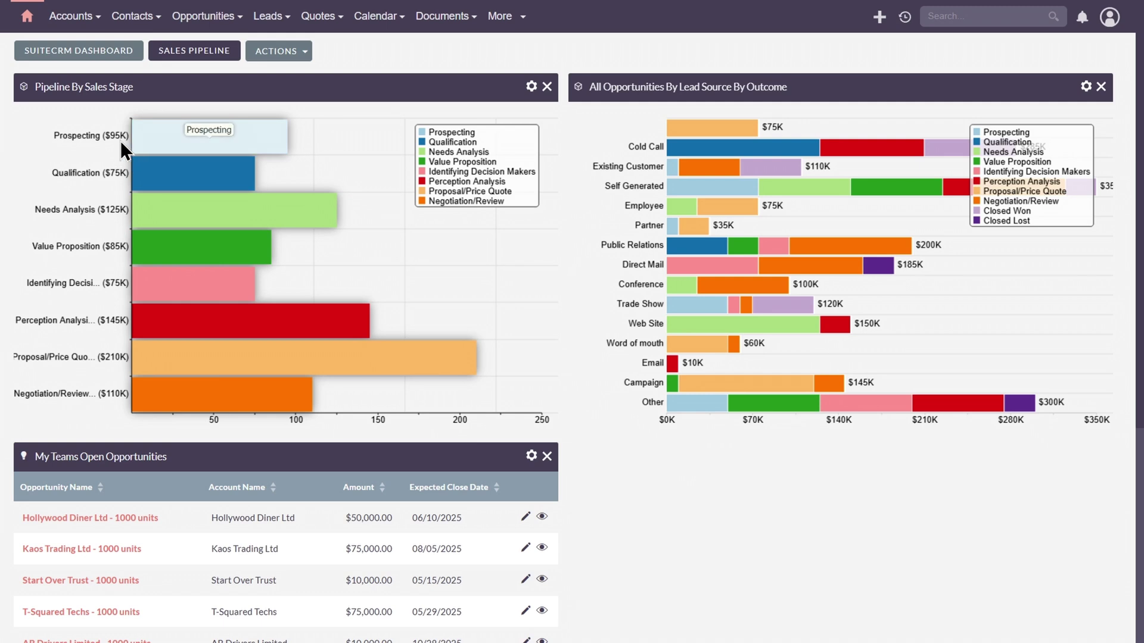
Step: Drill into the Qualification bar of Pipeline By Sales Stage to list its single $75,000 deal
{"action": "mouse_move", "coordinate": [181, 225]}
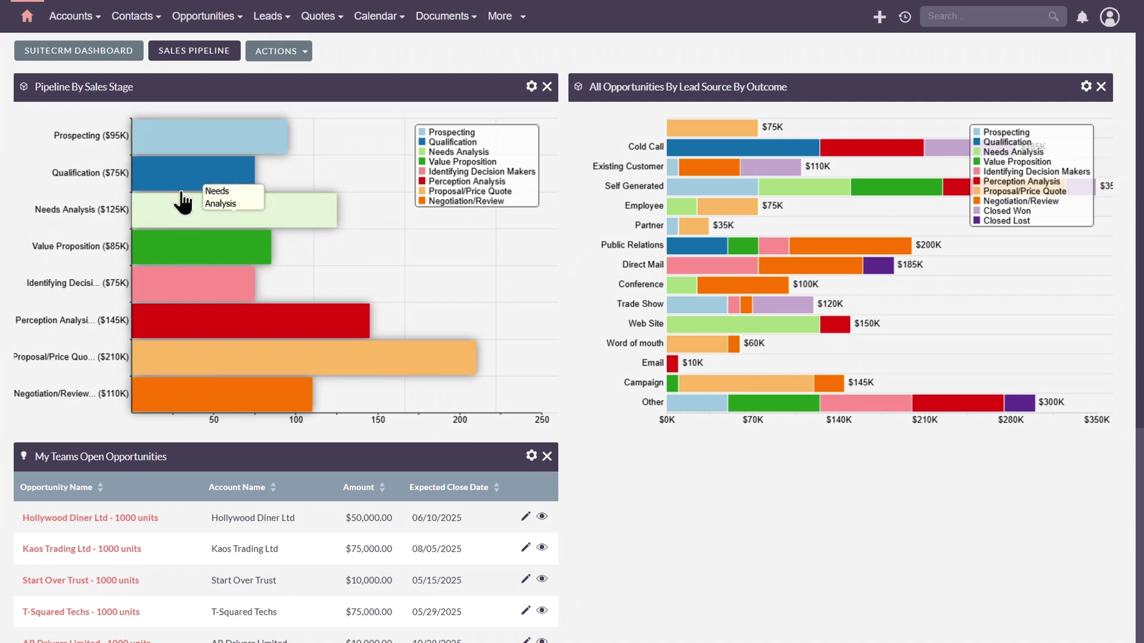
{"action": "mouse_move", "coordinate": [182, 186]}
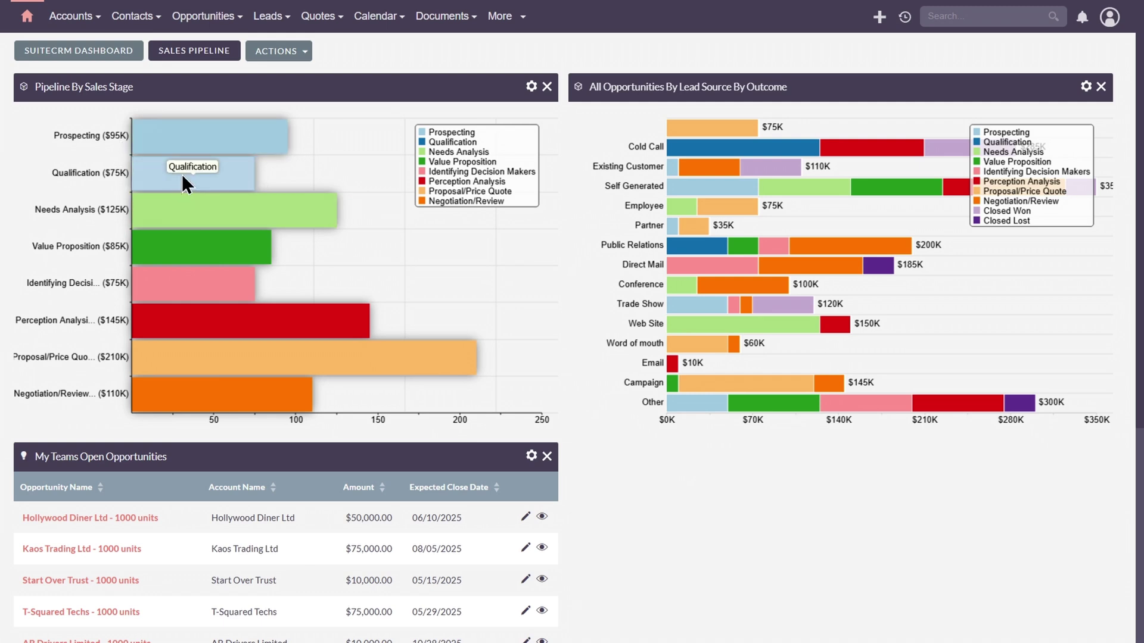
{"action": "left_click", "coordinate": [180, 177]}
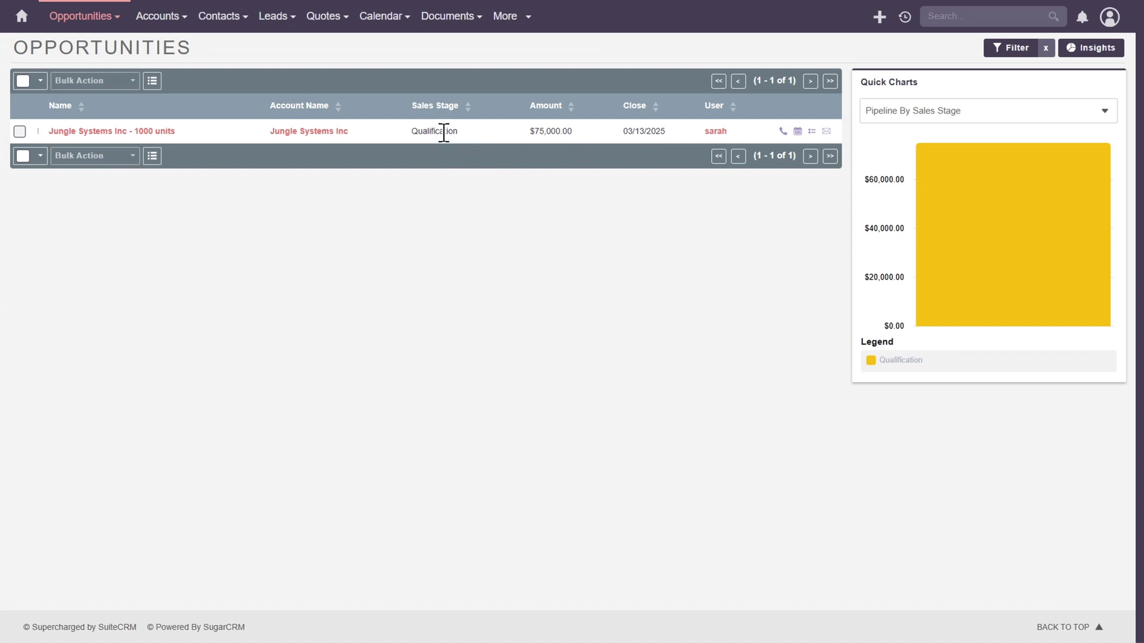
Step: Add a two-column dashboard tab named 'Support' and switch to it
{"action": "left_click", "coordinate": [21, 16]}
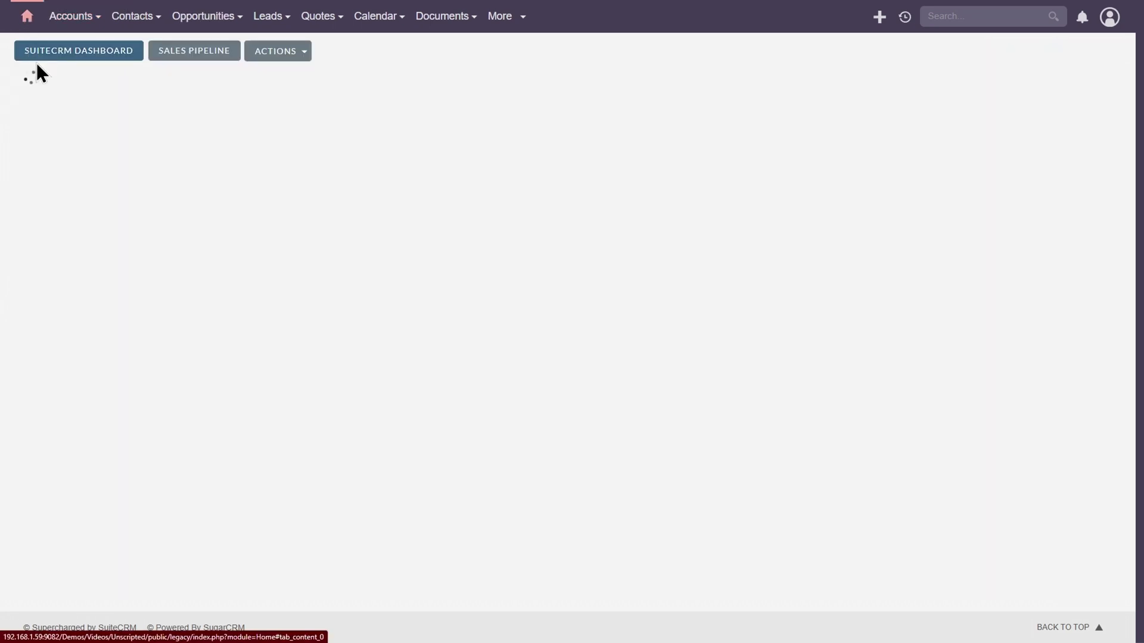
{"action": "left_click", "coordinate": [212, 53]}
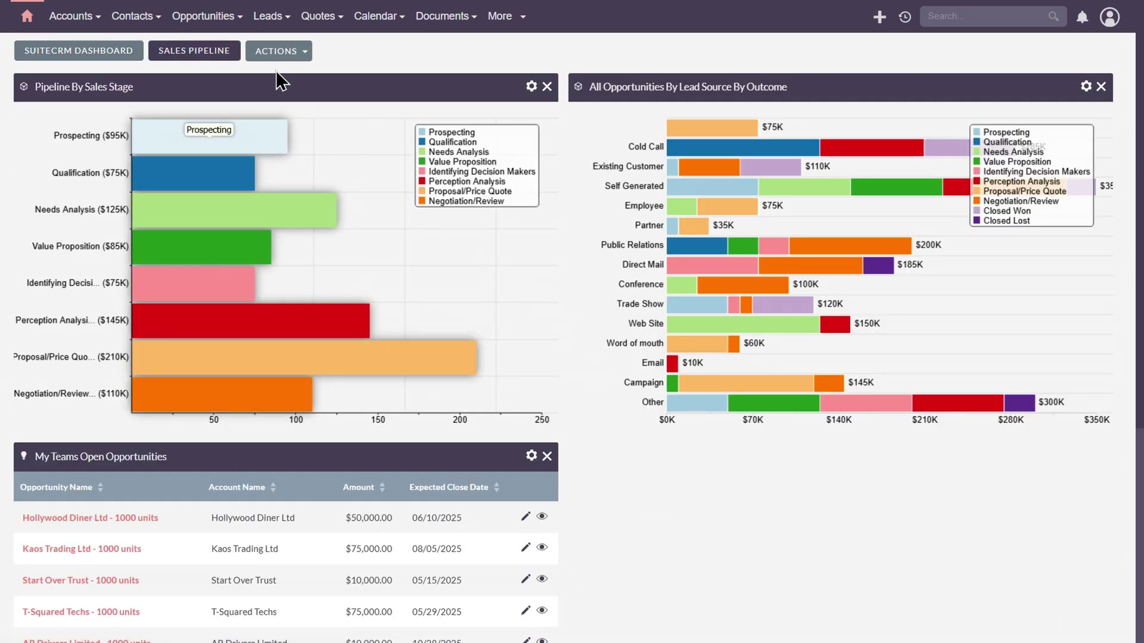
{"action": "left_click", "coordinate": [278, 54]}
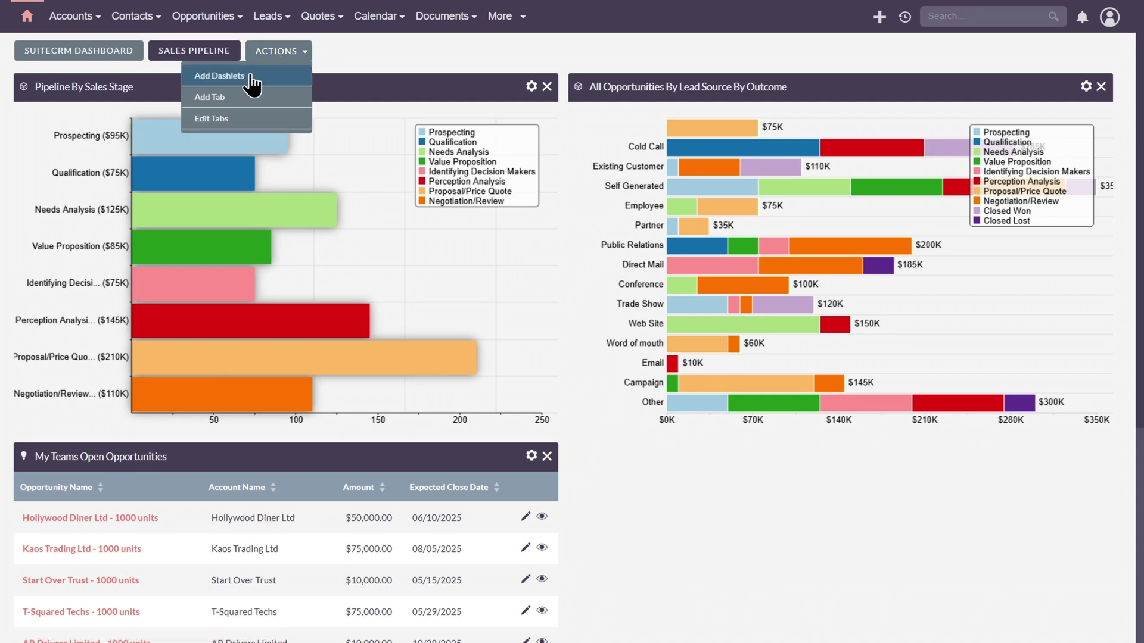
{"action": "left_click", "coordinate": [213, 102]}
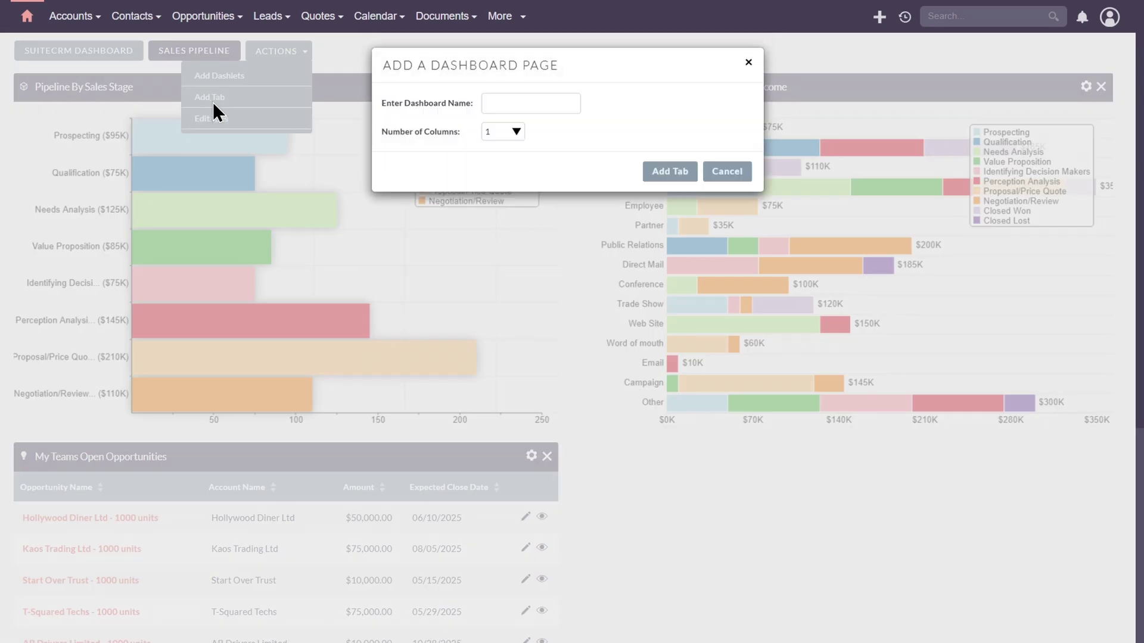
{"action": "left_click", "coordinate": [513, 107]}
{"action": "type", "text": "Suppor"}
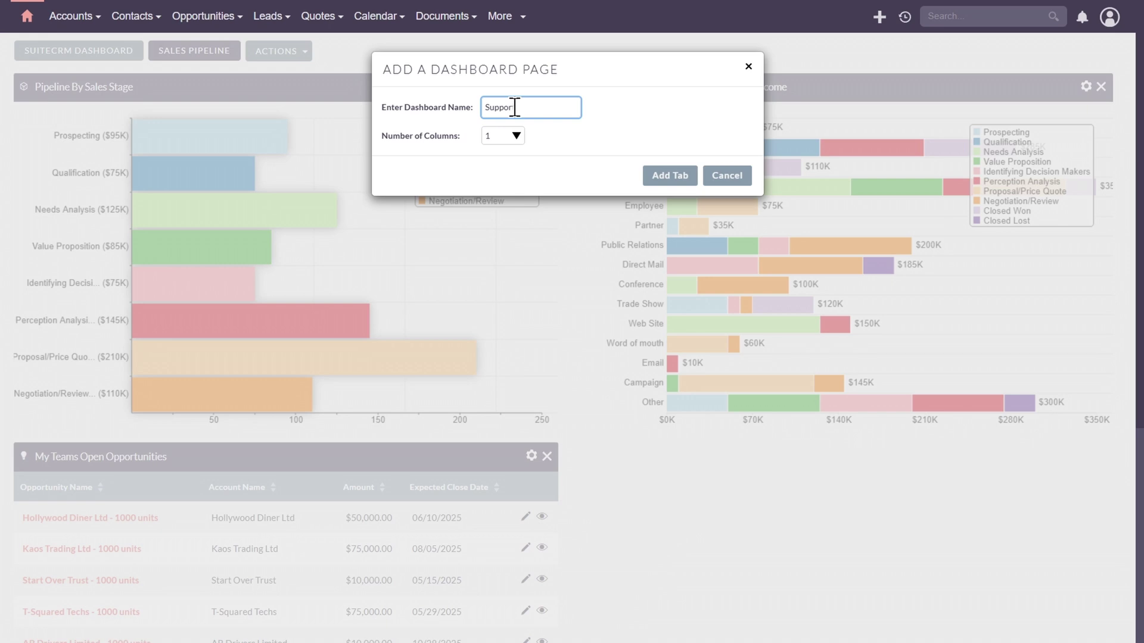
{"action": "left_click", "coordinate": [516, 136]}
{"action": "left_click", "coordinate": [509, 163]}
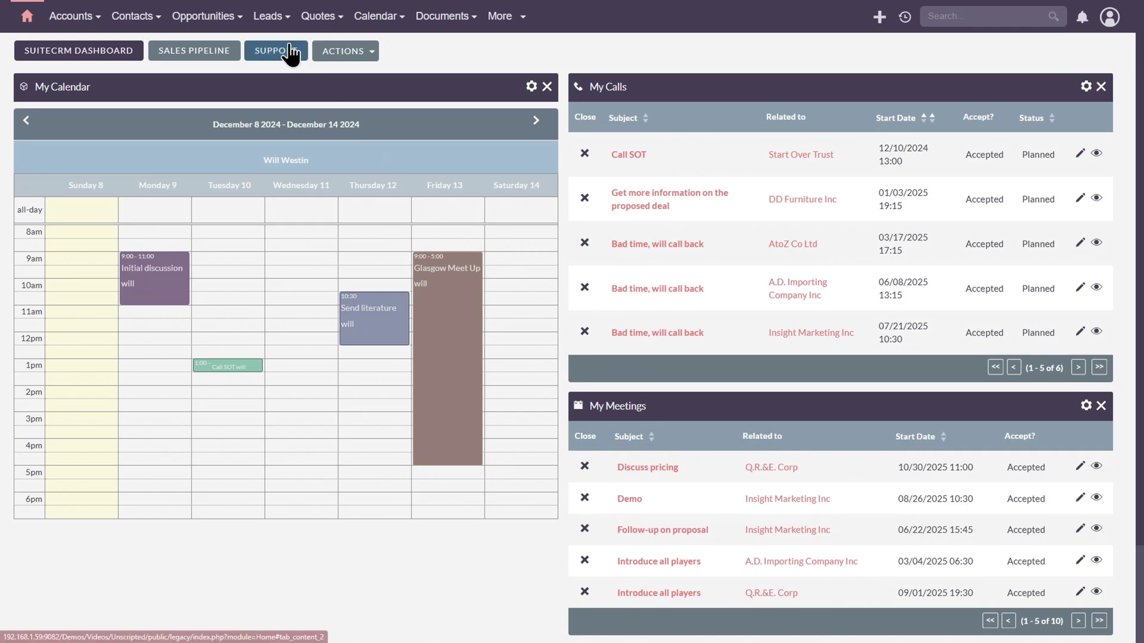
{"action": "left_click", "coordinate": [288, 48]}
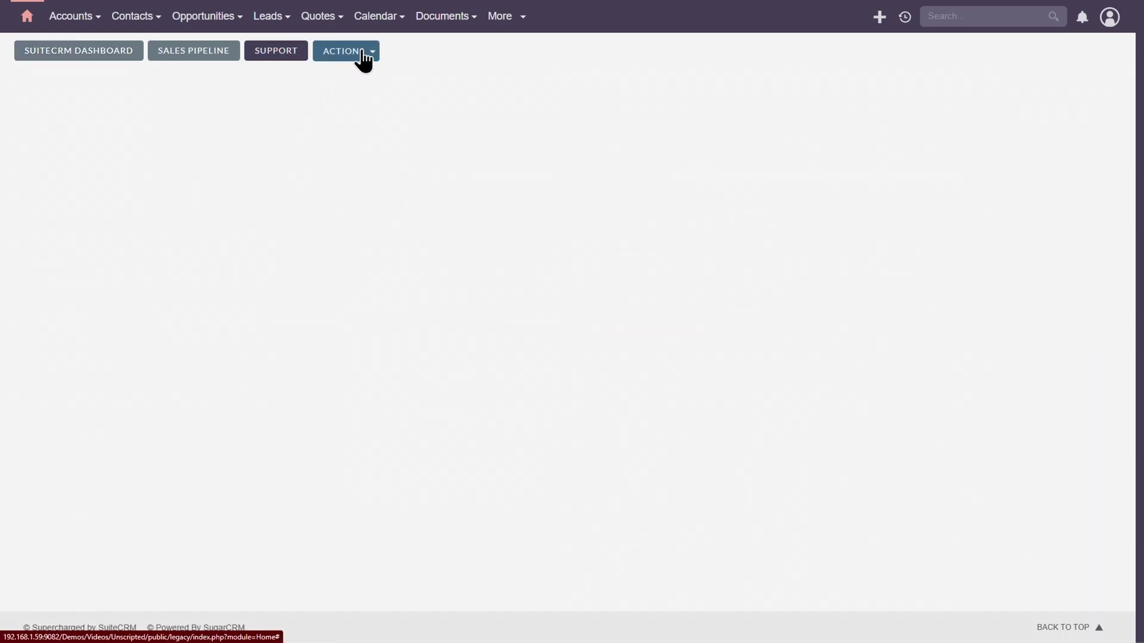
Step: Add the My Open Cases and Reports dashlets to the Support tab
{"action": "left_click", "coordinate": [360, 54]}
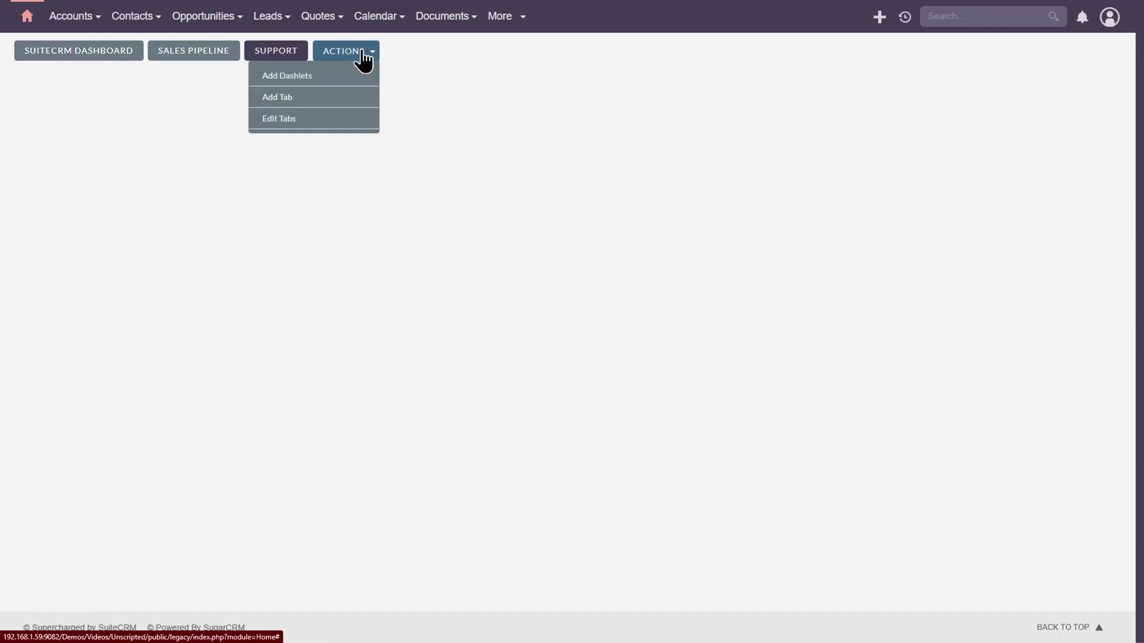
{"action": "left_click", "coordinate": [315, 80]}
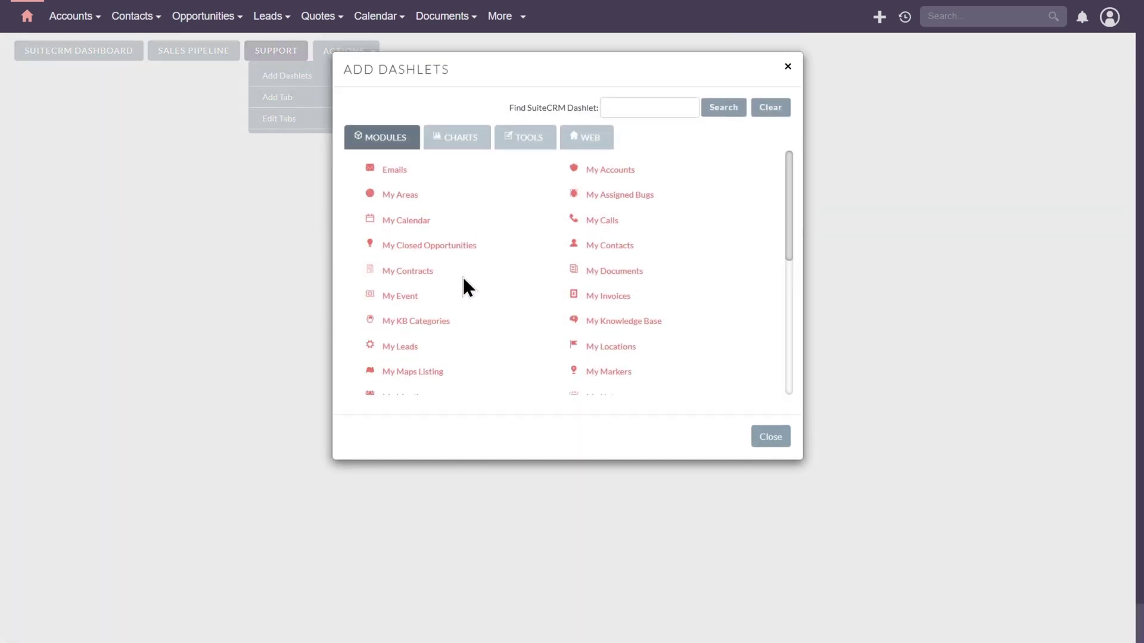
{"action": "scroll", "coordinate": [464, 270], "scroll_direction": "down", "scroll_amount": 3}
{"action": "left_click", "coordinate": [418, 244]}
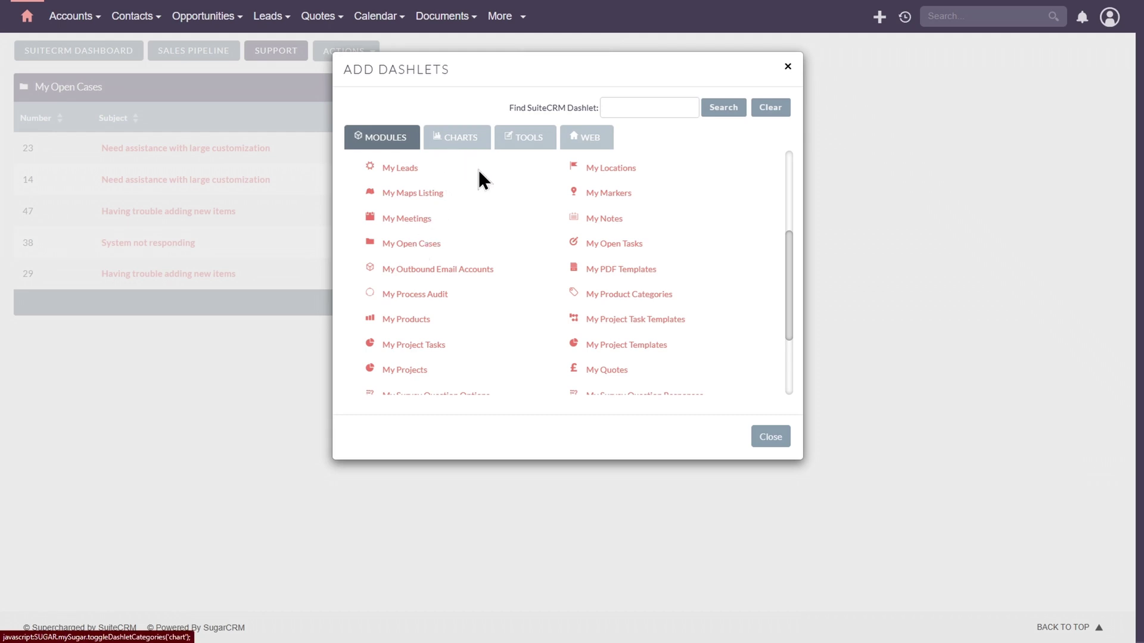
{"action": "scroll", "coordinate": [486, 179], "scroll_direction": "down", "scroll_amount": 2}
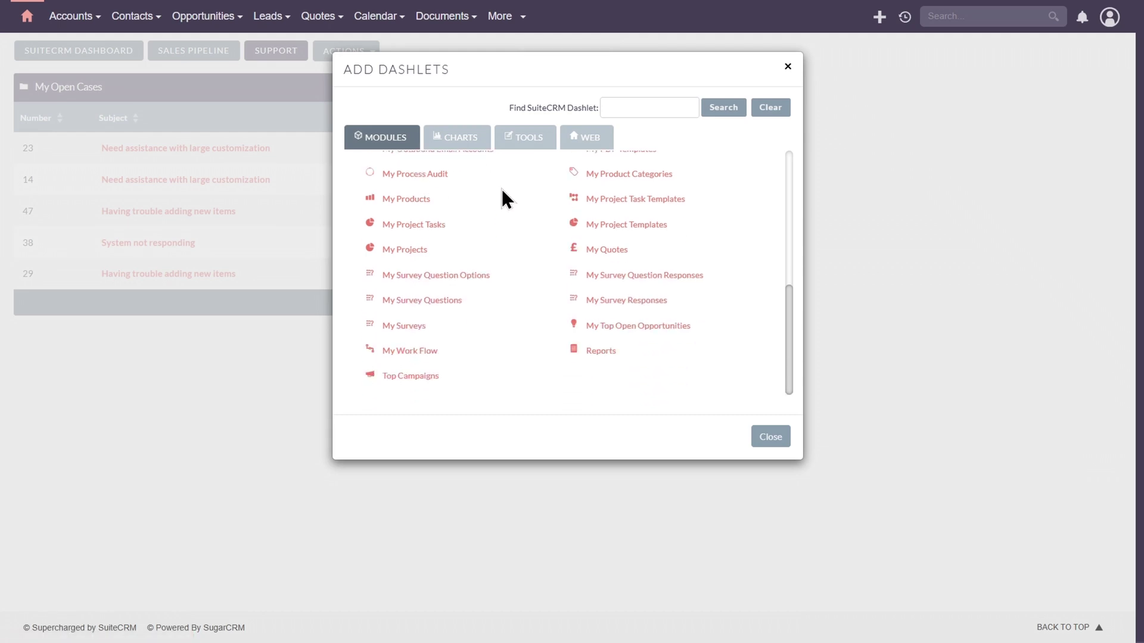
{"action": "left_click", "coordinate": [600, 350]}
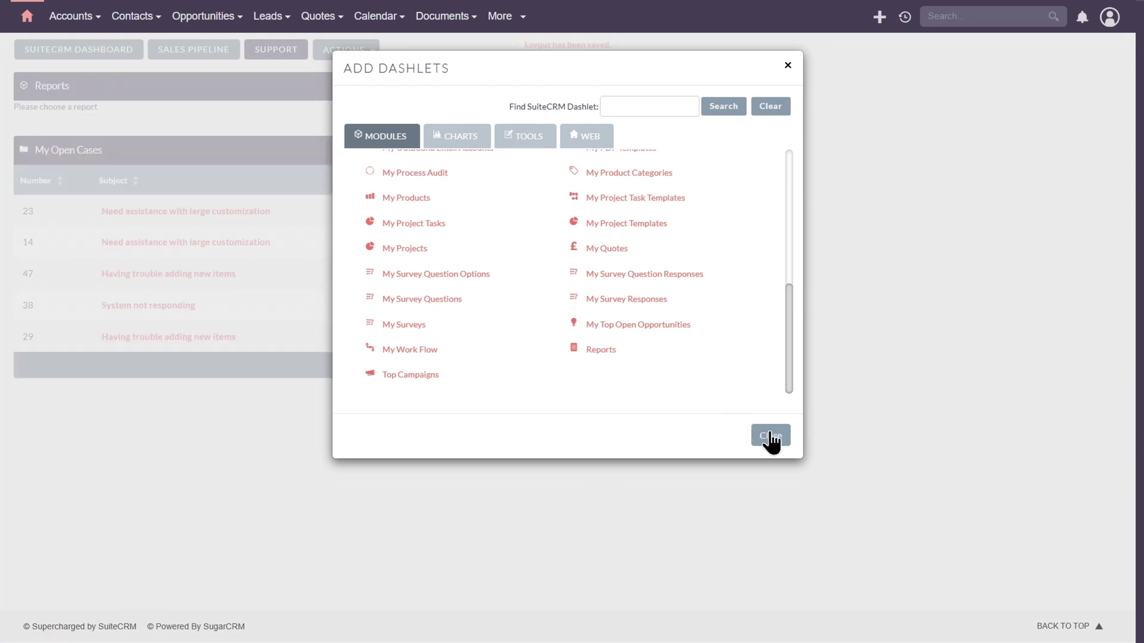
{"action": "left_click", "coordinate": [772, 435]}
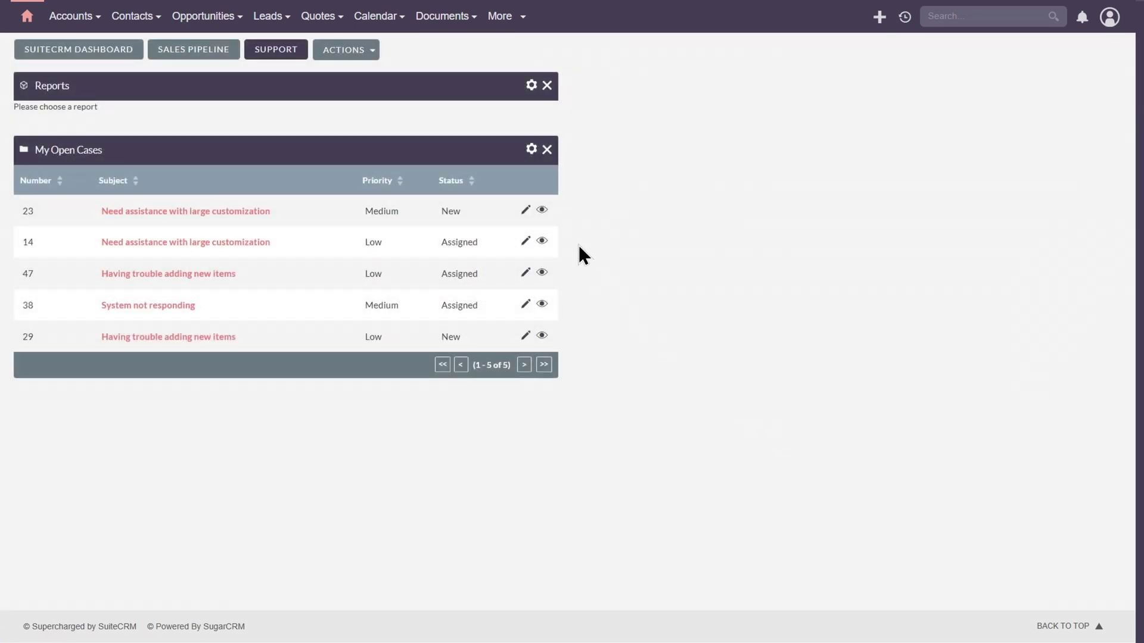
Step: Point the Reports dashlet at the Open Cases by Type report, showing only its chart
{"action": "left_click", "coordinate": [531, 86]}
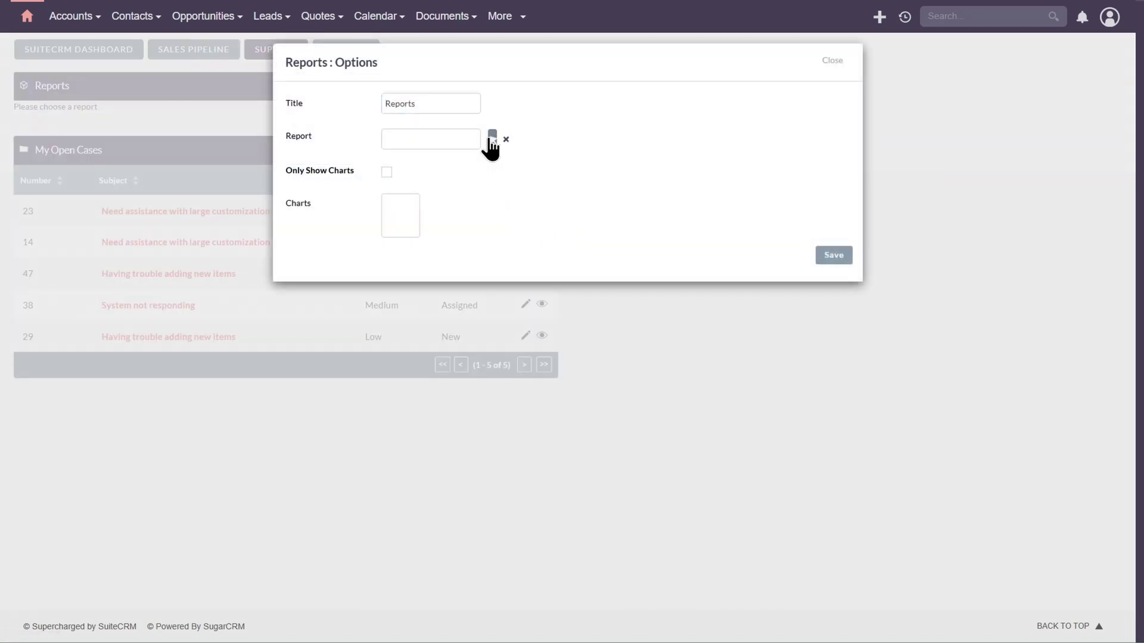
{"action": "left_click", "coordinate": [493, 141]}
{"action": "scroll", "coordinate": [421, 218], "scroll_direction": "down", "scroll_amount": 2}
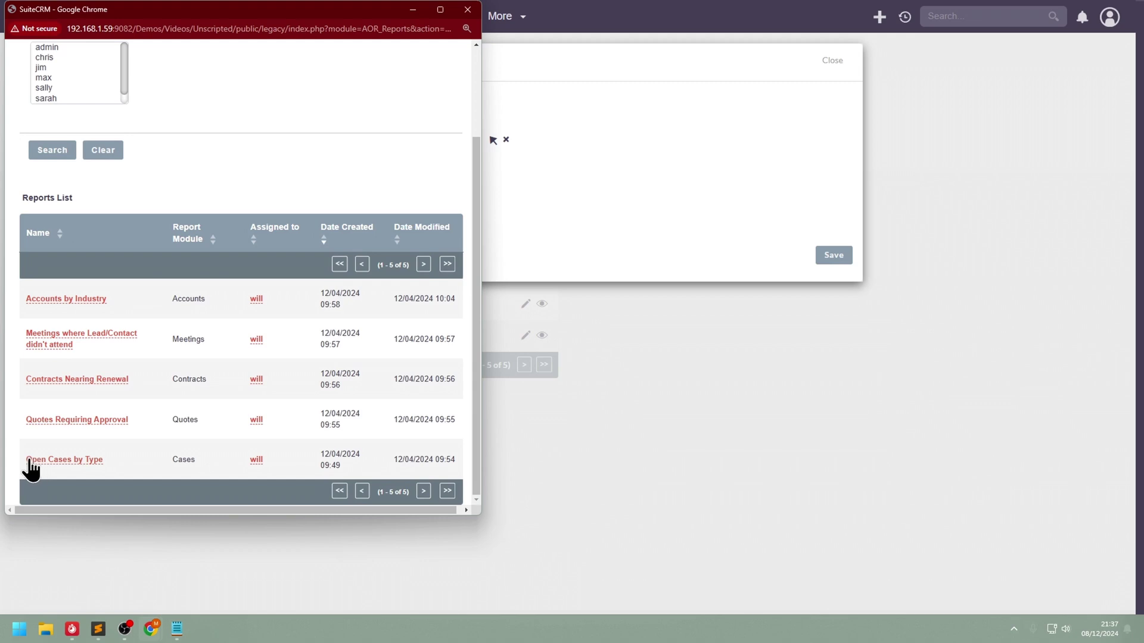
{"action": "left_click", "coordinate": [60, 460]}
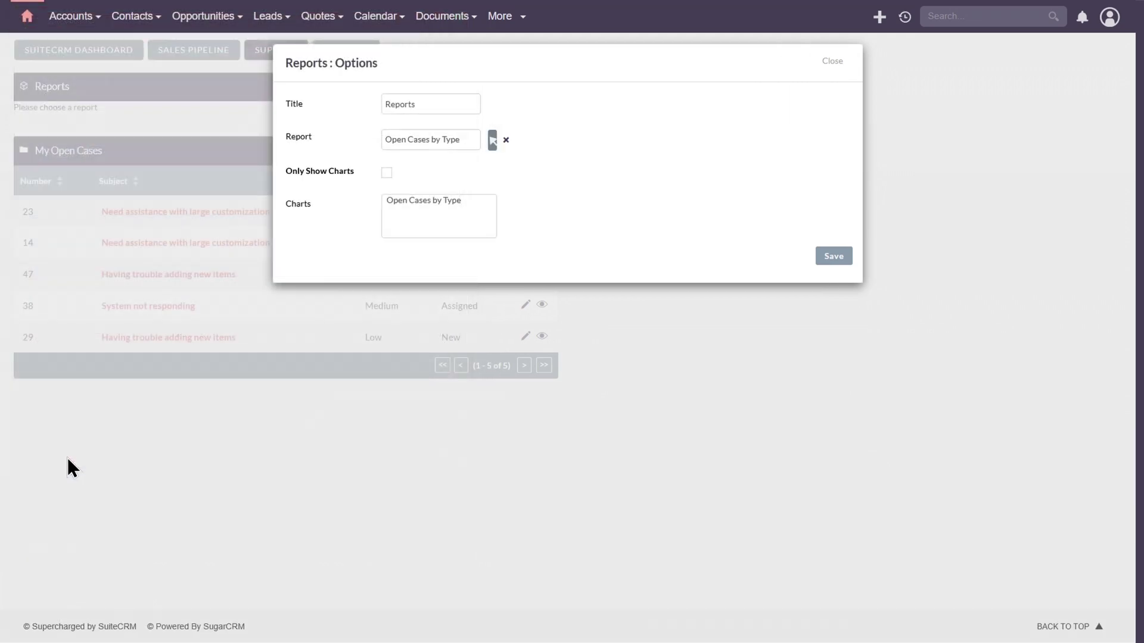
{"action": "left_click", "coordinate": [387, 173]}
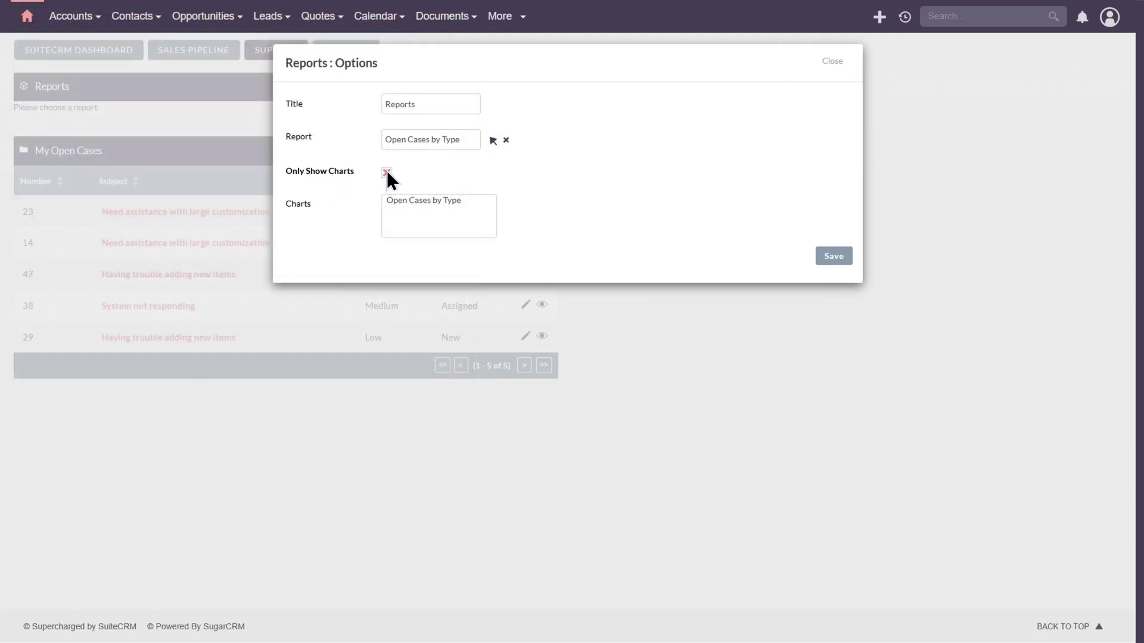
{"action": "left_click", "coordinate": [414, 202]}
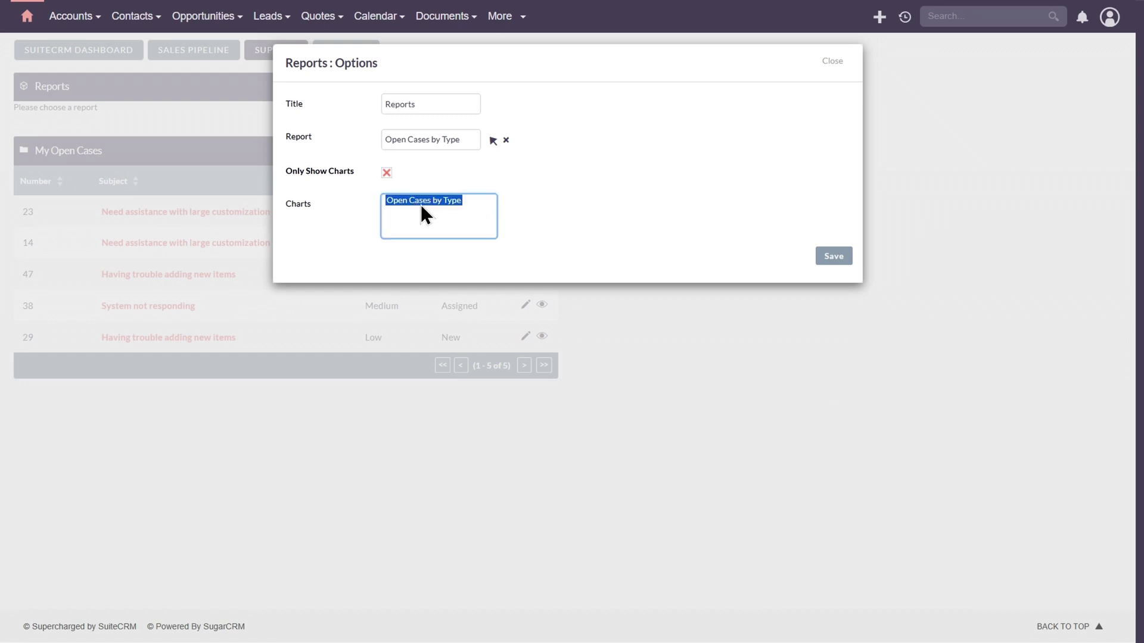
{"action": "left_click", "coordinate": [842, 258]}
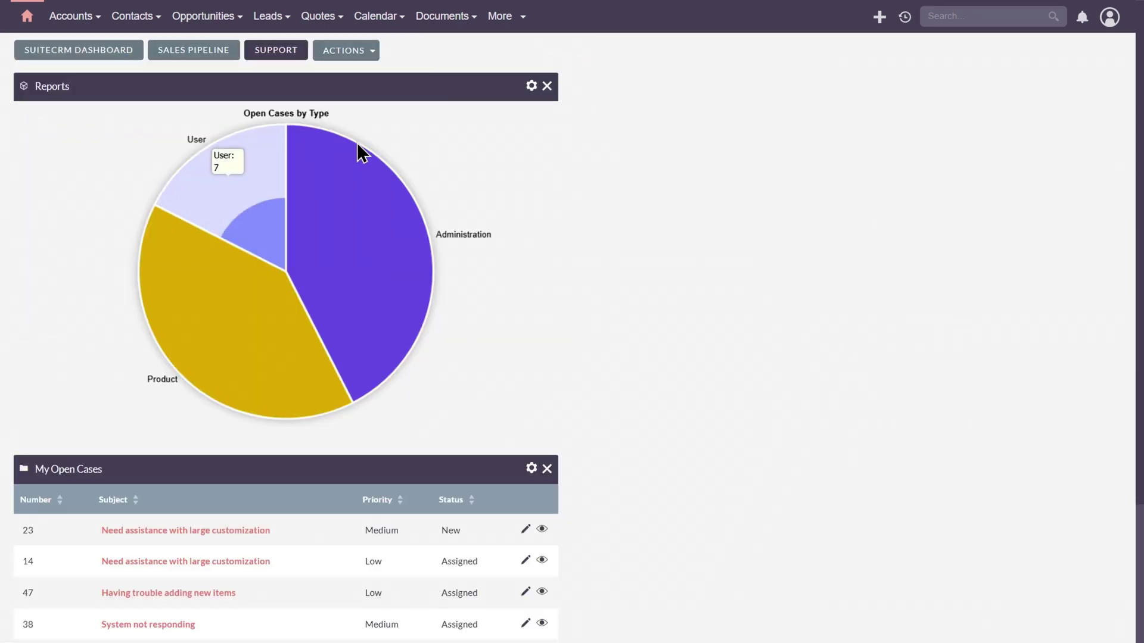
{"action": "mouse_move", "coordinate": [233, 177]}
{"action": "mouse_move", "coordinate": [278, 346]}
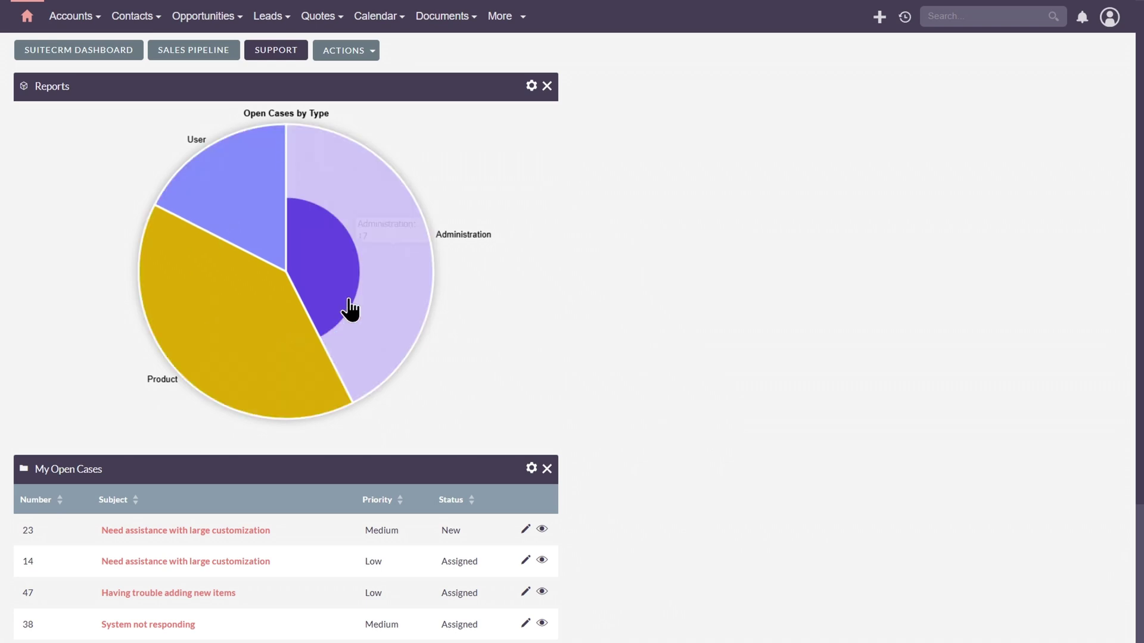
{"action": "mouse_move", "coordinate": [380, 238]}
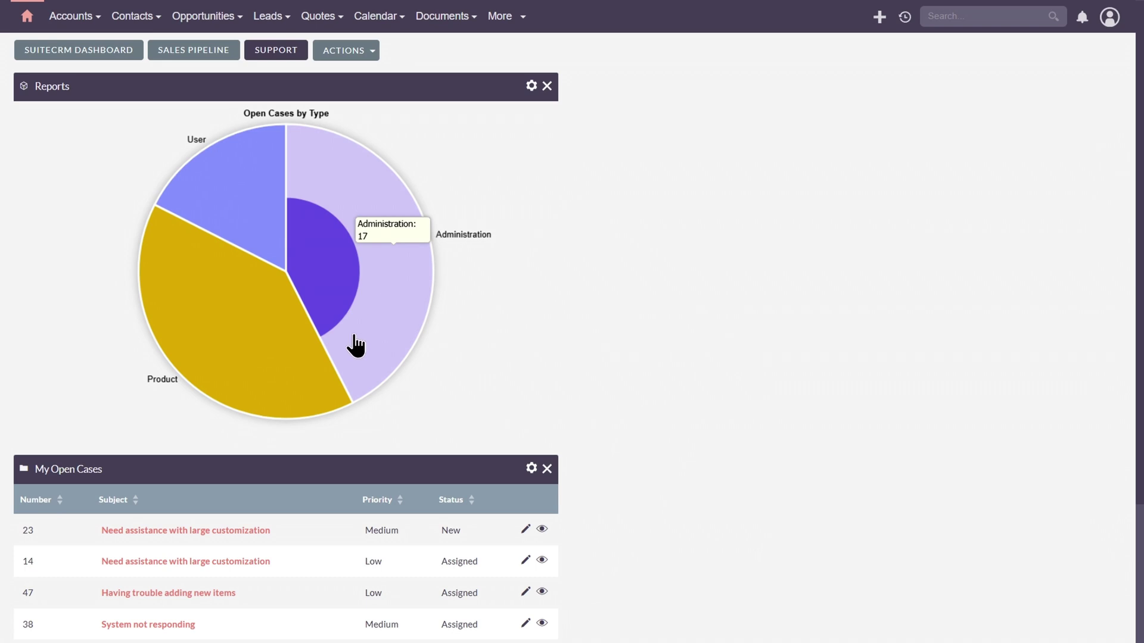
{"action": "mouse_move", "coordinate": [260, 206]}
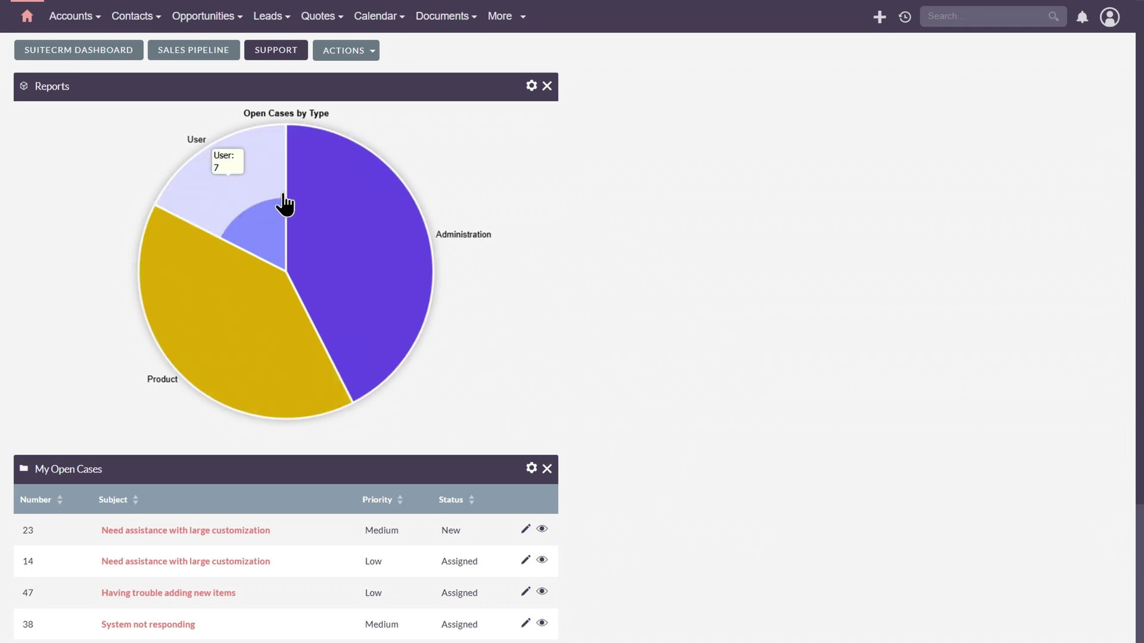
{"action": "mouse_move", "coordinate": [363, 273]}
Step: Title the chart dashlet 'Open Cases by Type' and move My Open Cases to the right column
{"action": "left_click", "coordinate": [532, 87]}
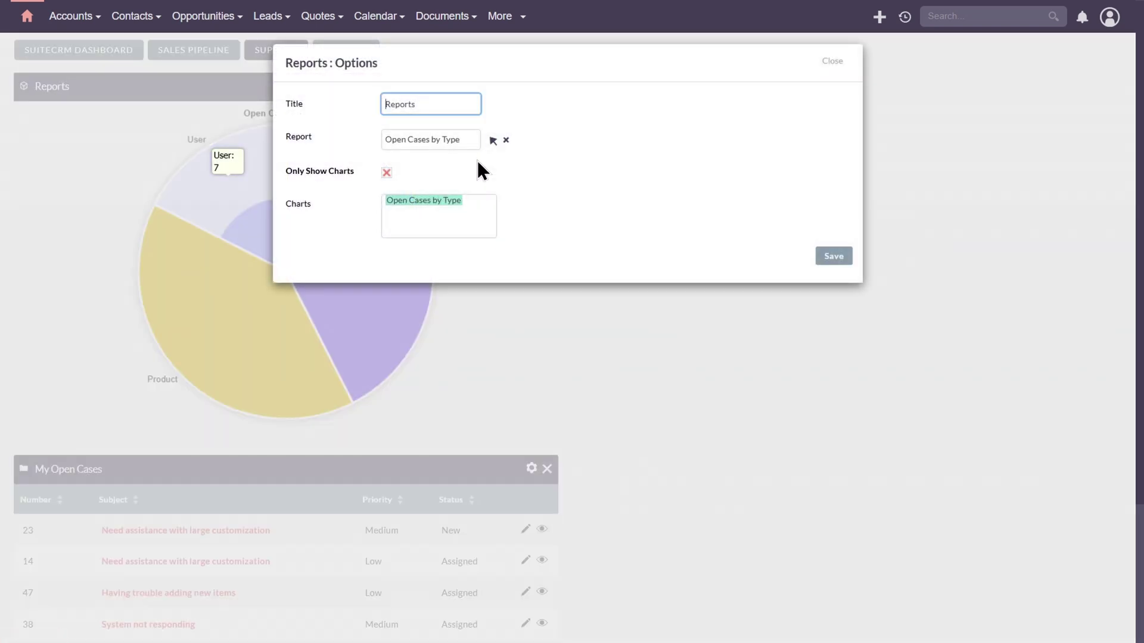
{"action": "left_click_drag", "start_coordinate": [459, 139], "coordinate": [366, 139]}
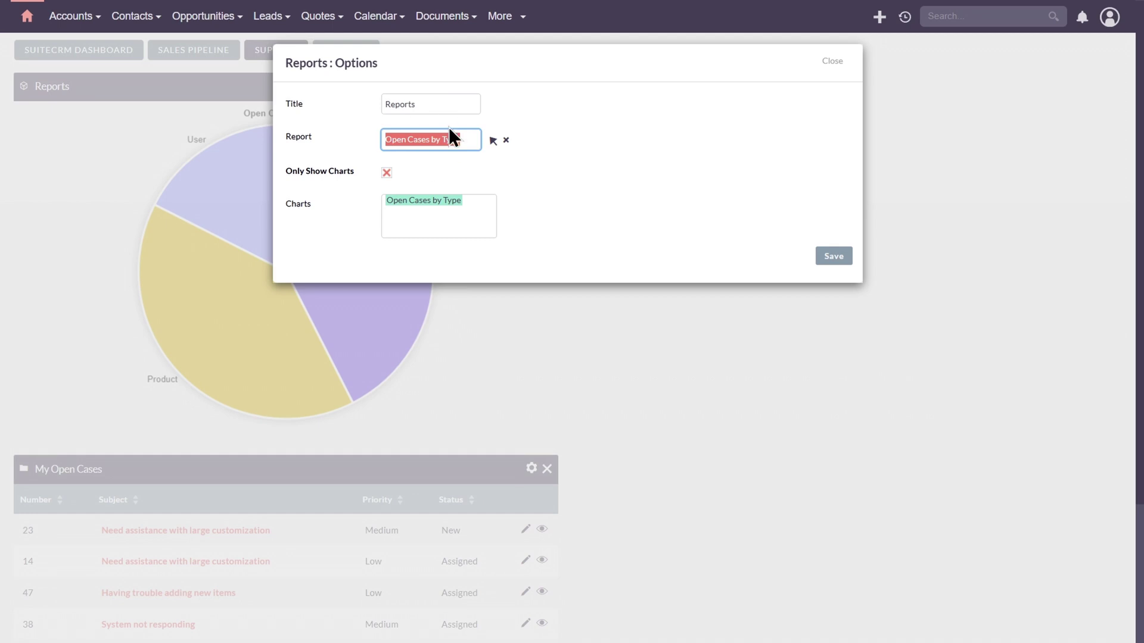
{"action": "key", "text": "ctrl+c"}
{"action": "left_click_drag", "start_coordinate": [443, 102], "coordinate": [356, 106]}
{"action": "key", "text": "ctrl+v"}
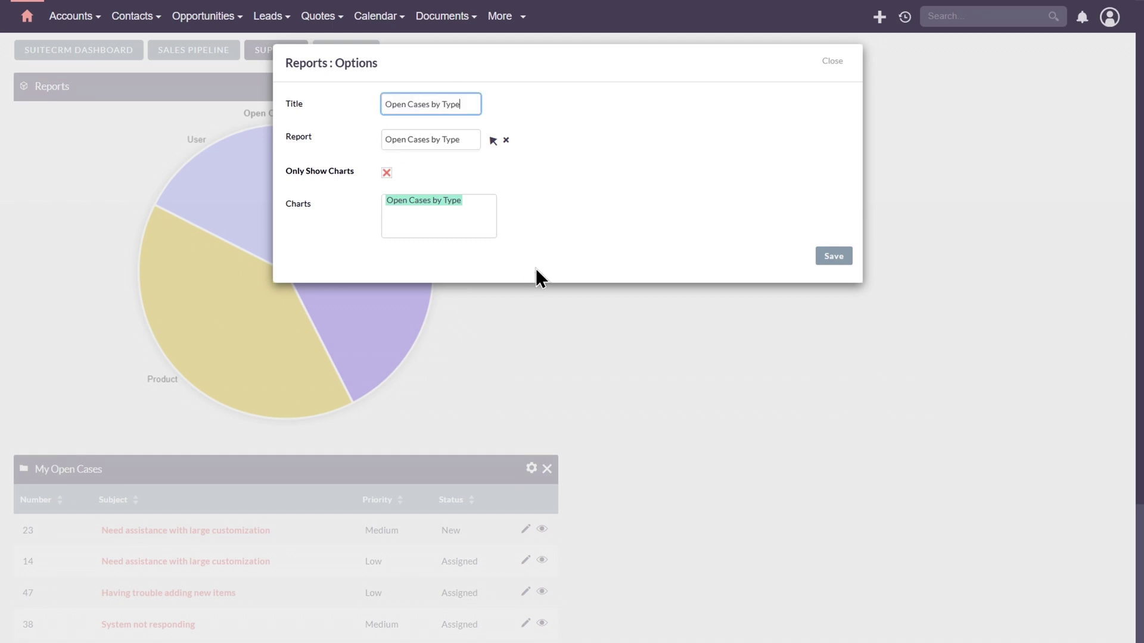
{"action": "left_click", "coordinate": [831, 257]}
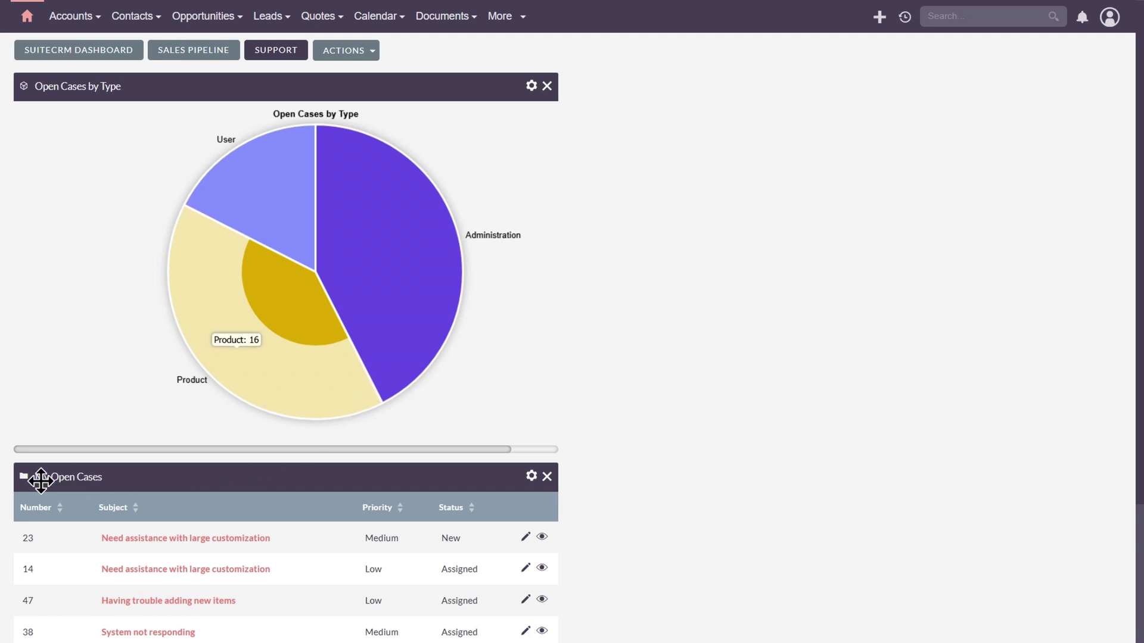
{"action": "left_click_drag", "start_coordinate": [125, 475], "coordinate": [798, 75]}
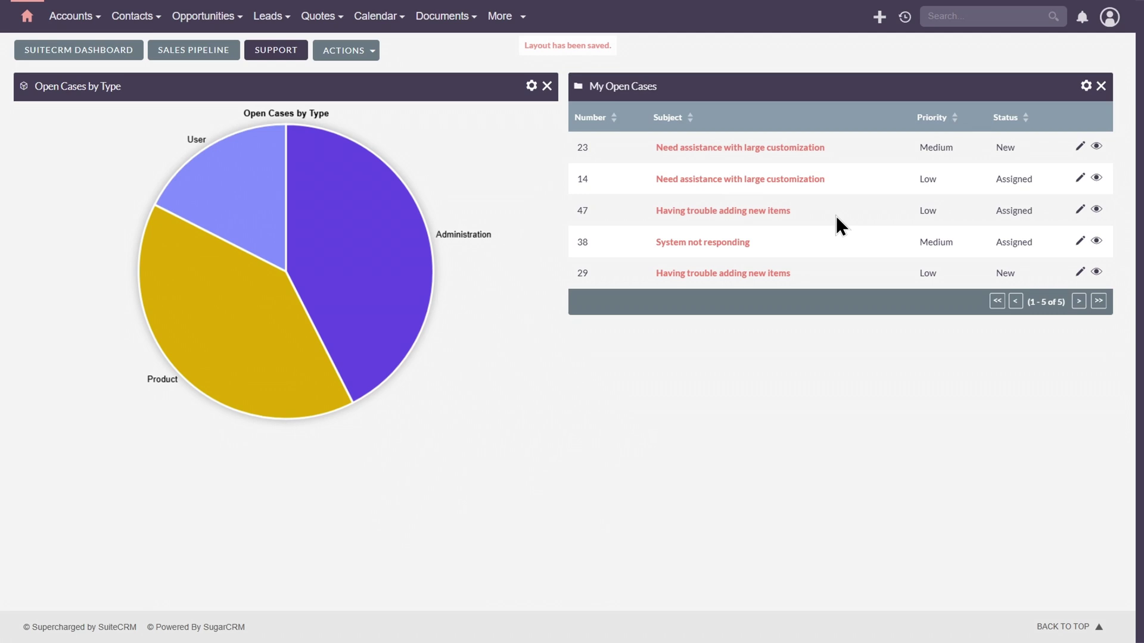
Step: Set the case list to 10 rows titled 'Open Cases', all users' cases from the last 7 days
{"action": "left_click", "coordinate": [1086, 85]}
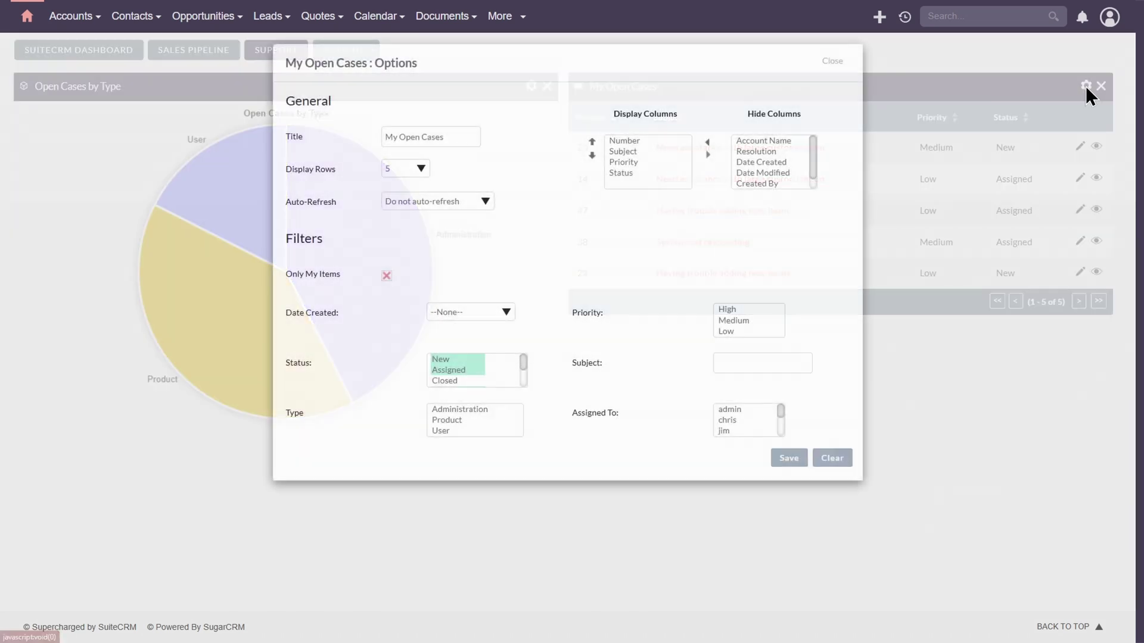
{"action": "left_click", "coordinate": [421, 170]}
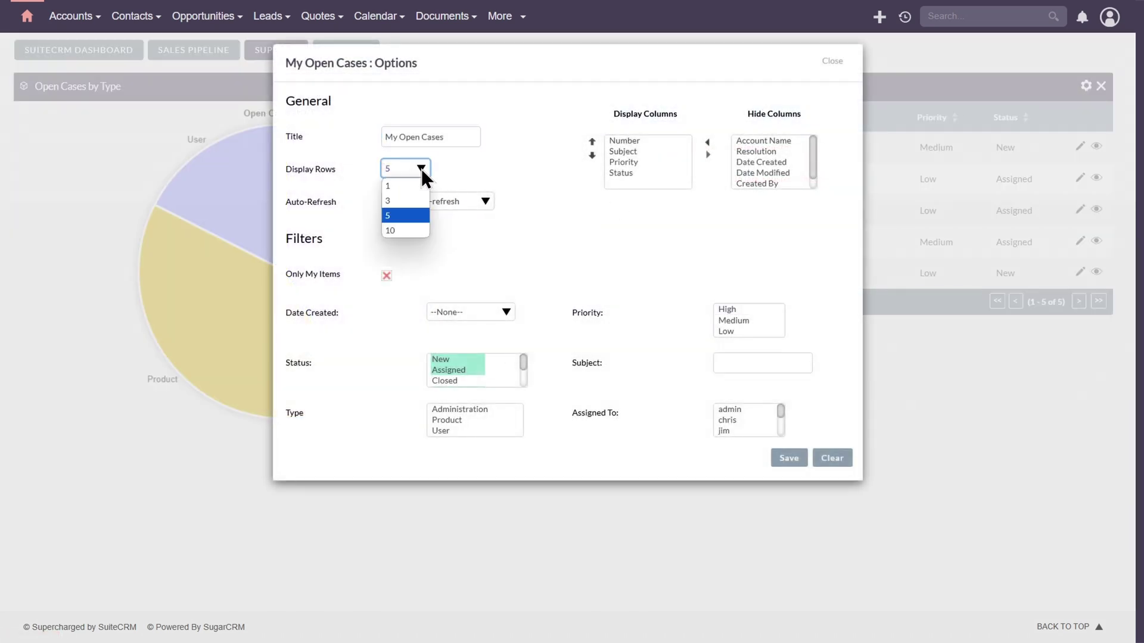
{"action": "left_click", "coordinate": [408, 231]}
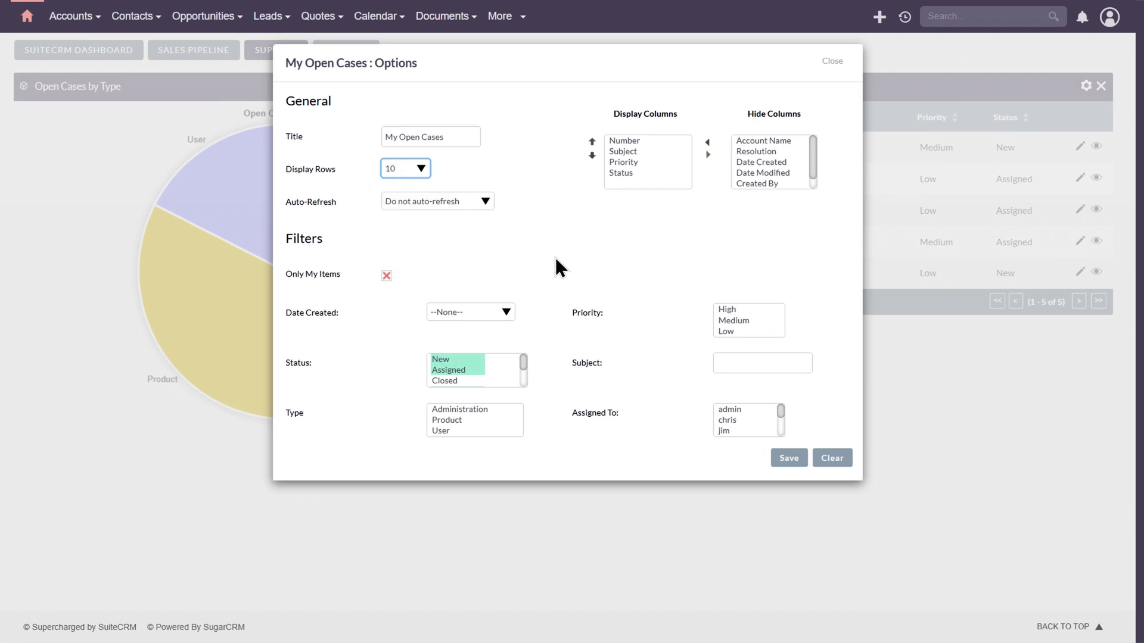
{"action": "left_click", "coordinate": [397, 135]}
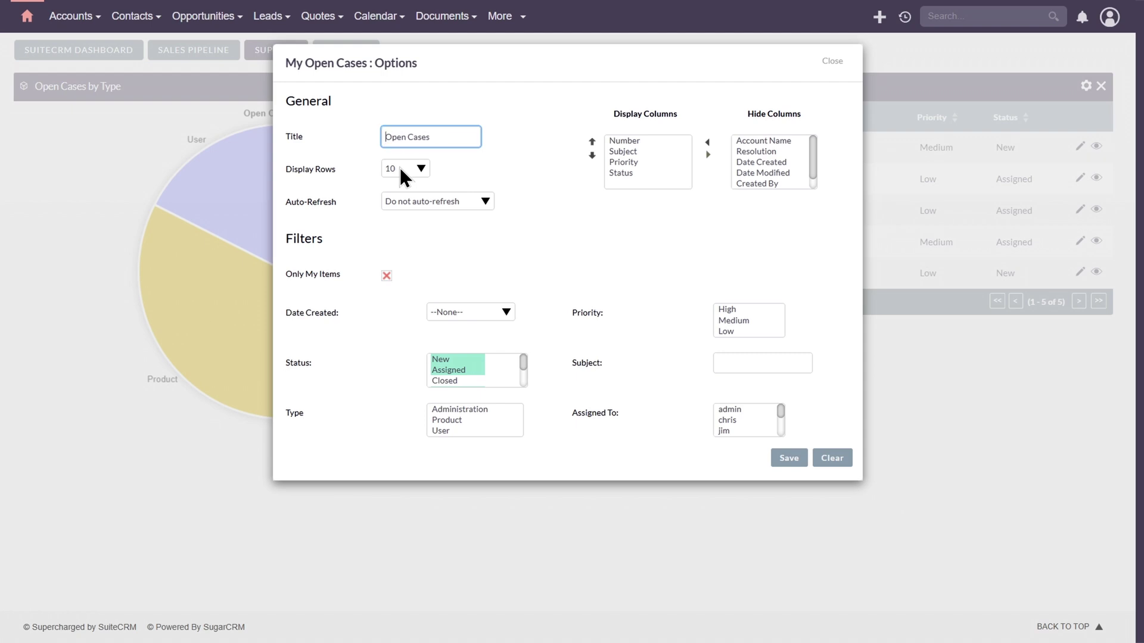
{"action": "left_click", "coordinate": [573, 262]}
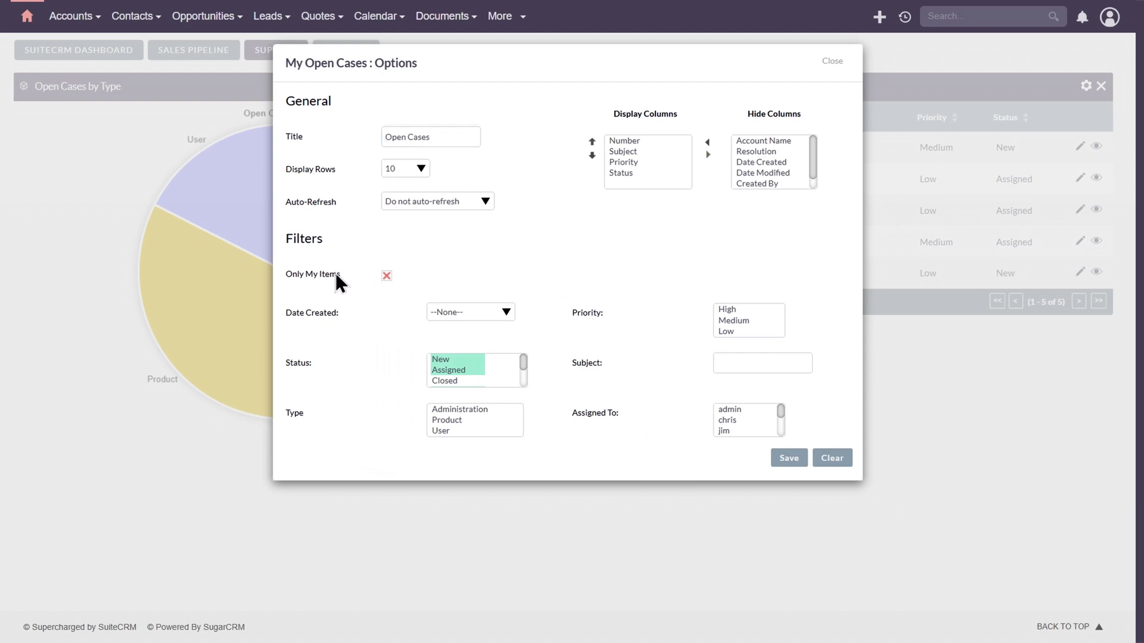
{"action": "left_click", "coordinate": [494, 310]}
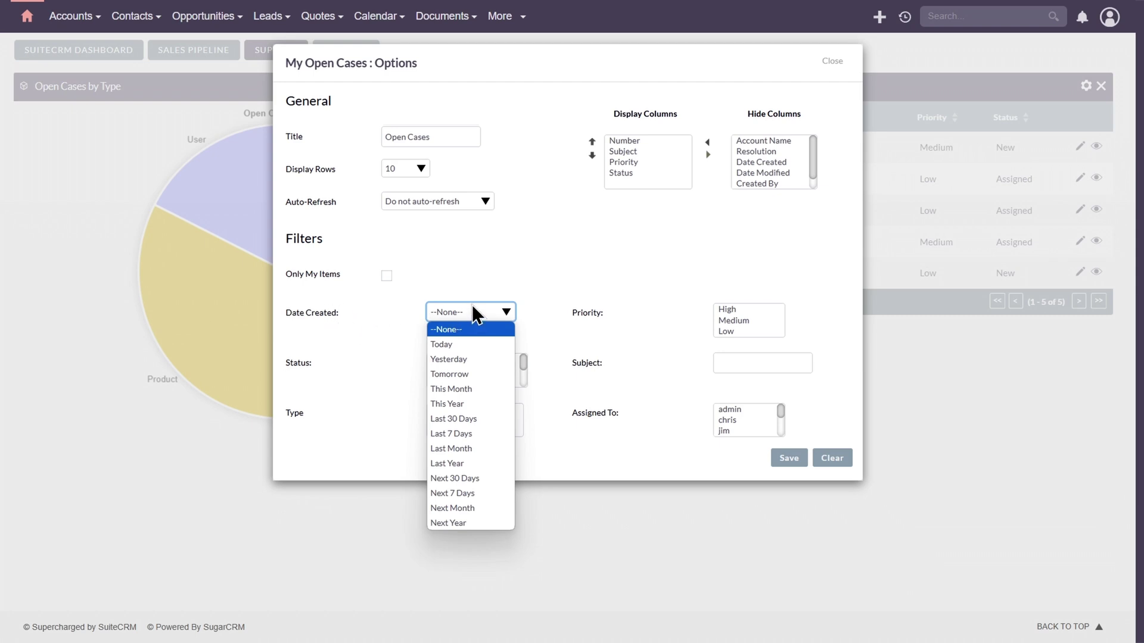
{"action": "left_click", "coordinate": [475, 435]}
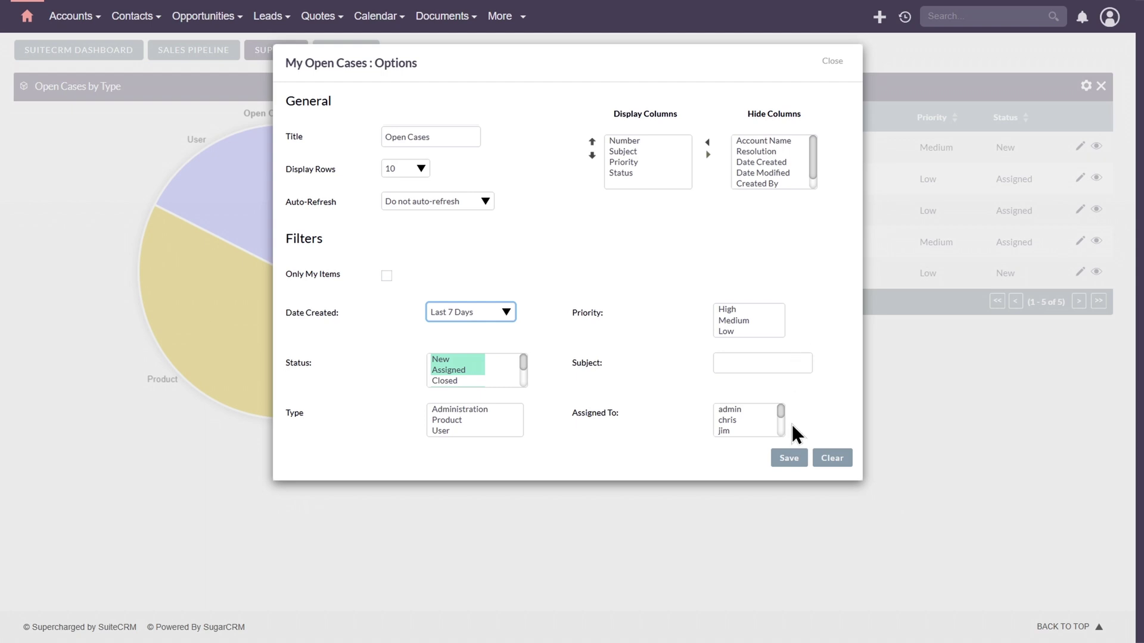
{"action": "left_click", "coordinate": [794, 459]}
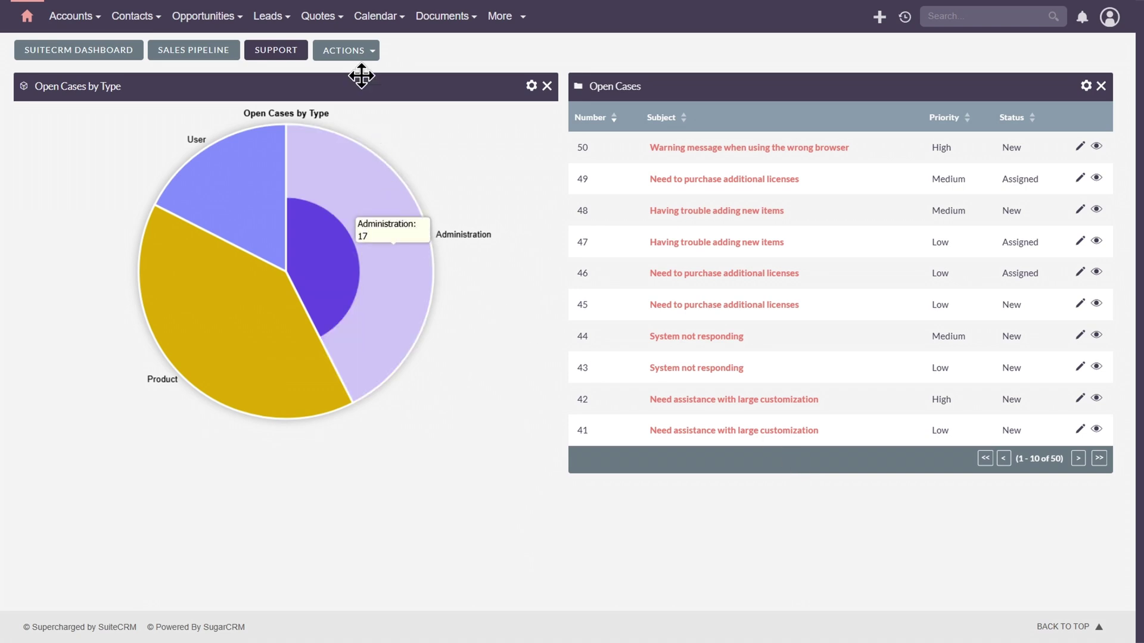
Step: Delete the Sales Pipeline dashboard tab
{"action": "left_click", "coordinate": [349, 53]}
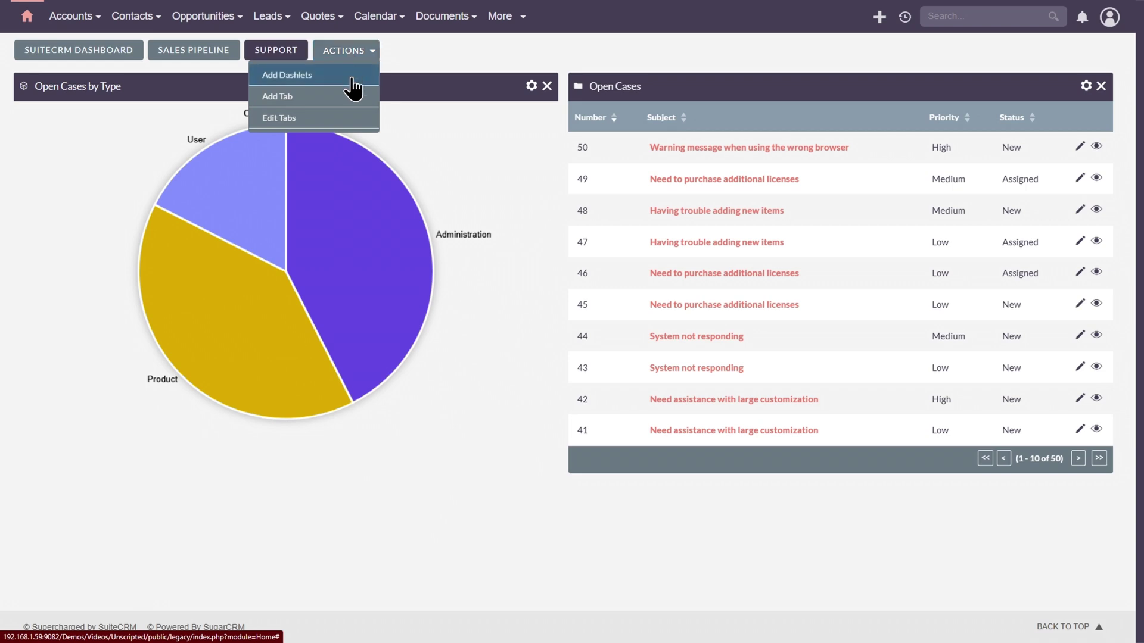
{"action": "left_click", "coordinate": [340, 119]}
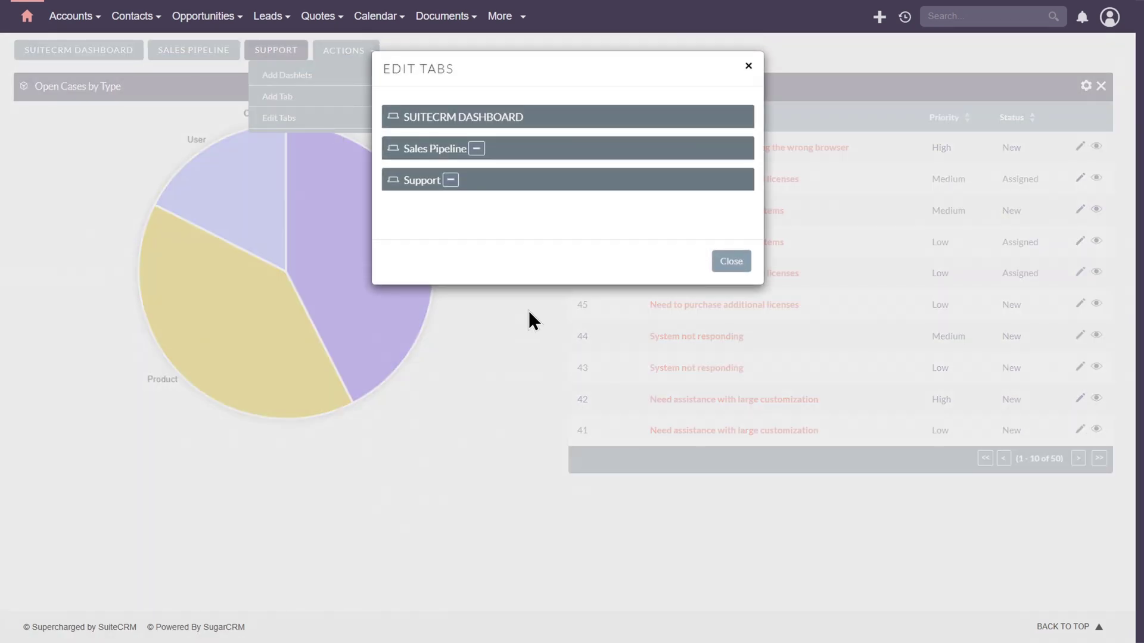
{"action": "left_click", "coordinate": [476, 149]}
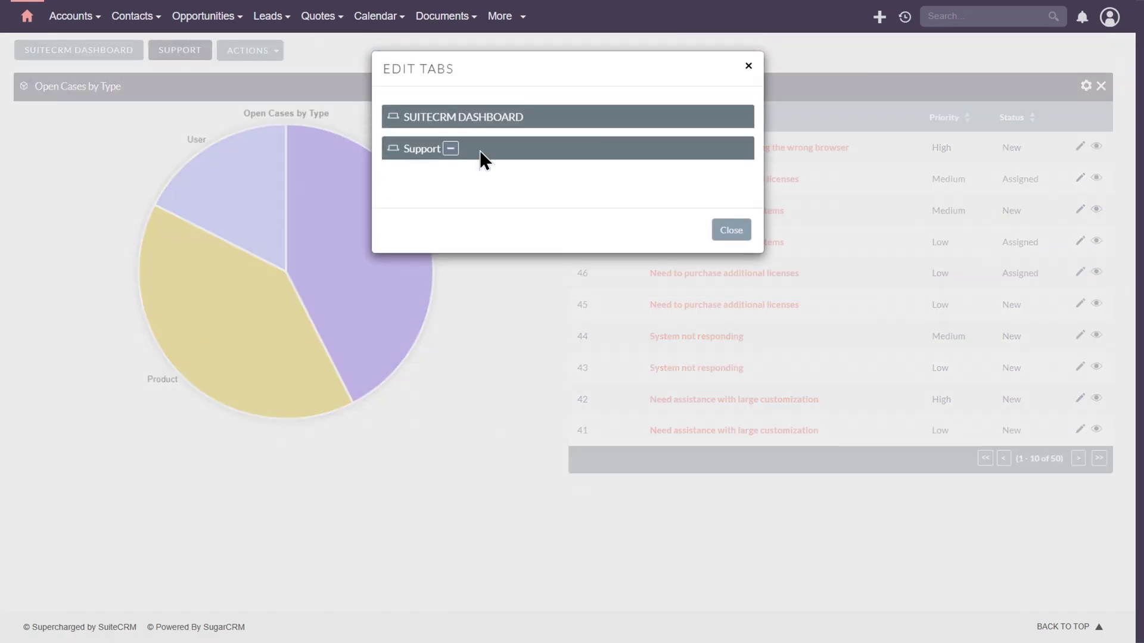
{"action": "left_click", "coordinate": [732, 230]}
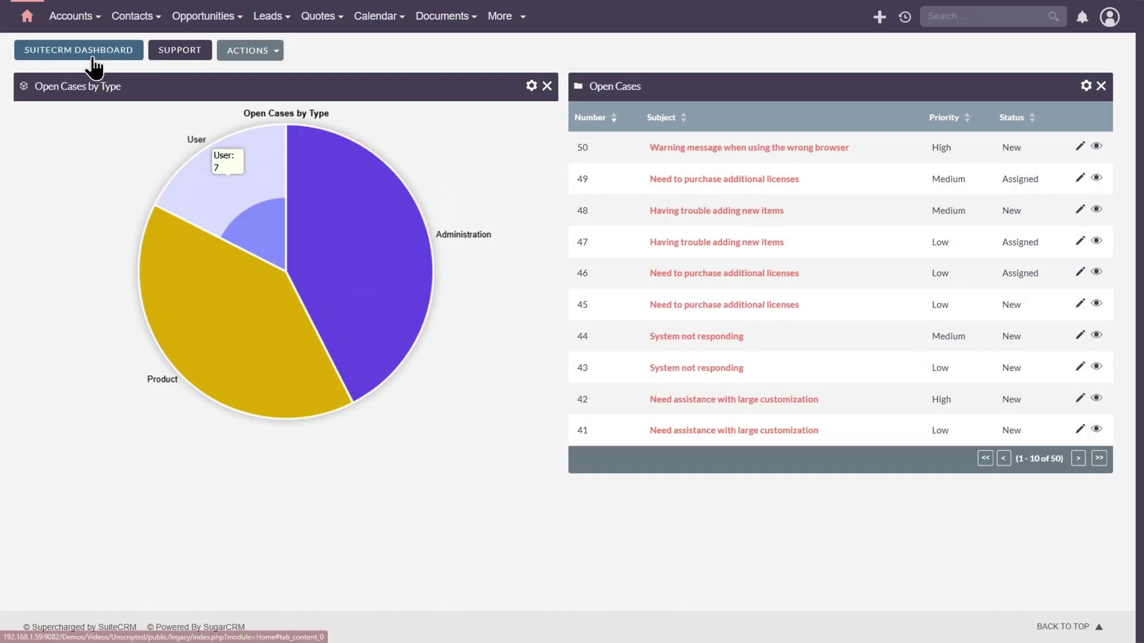